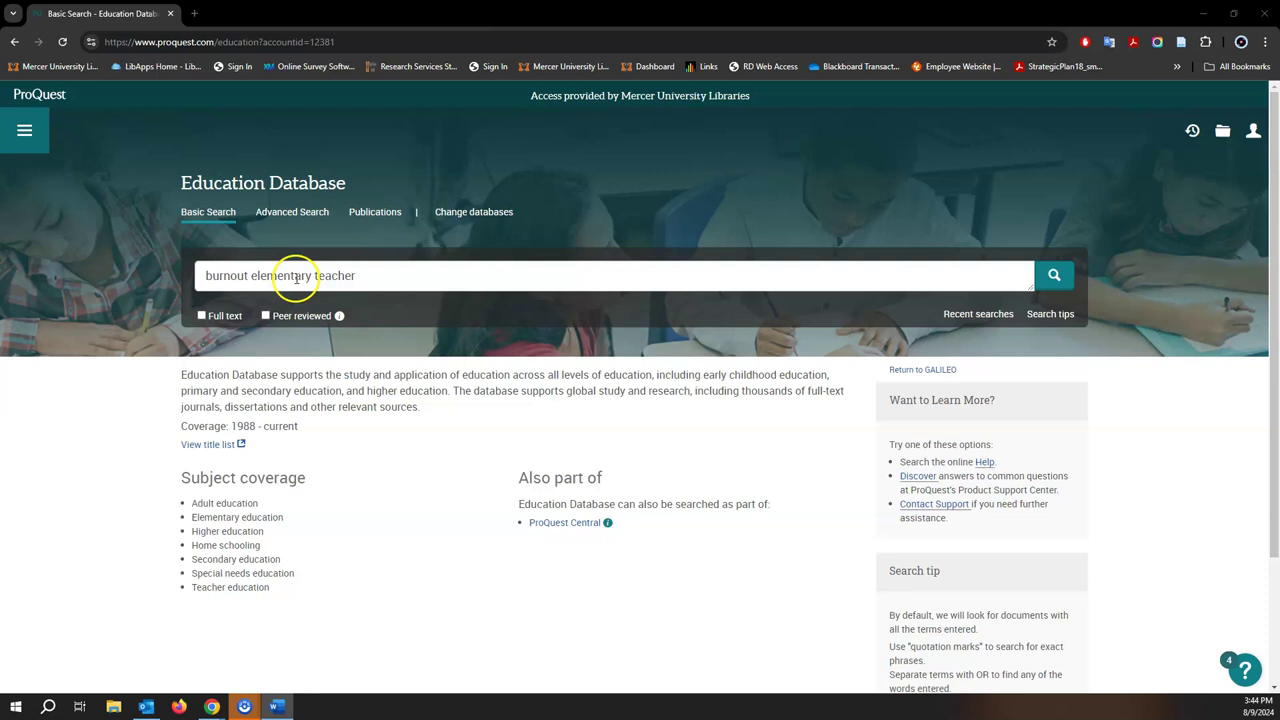
Run a Basic Search for 'burnout elementary teacher', returning 10,571 results
click(1058, 277)
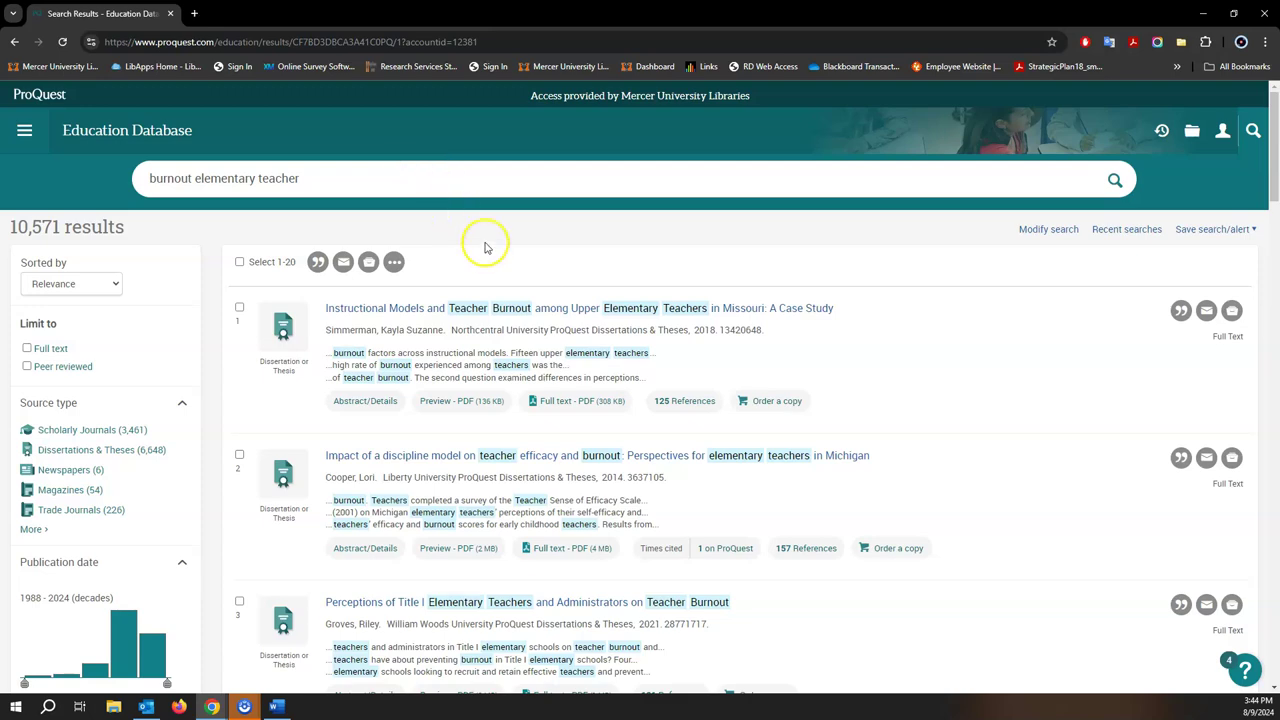
scroll(486, 246, down, 2)
scroll(486, 244, down, 1)
scroll(486, 244, down, 2)
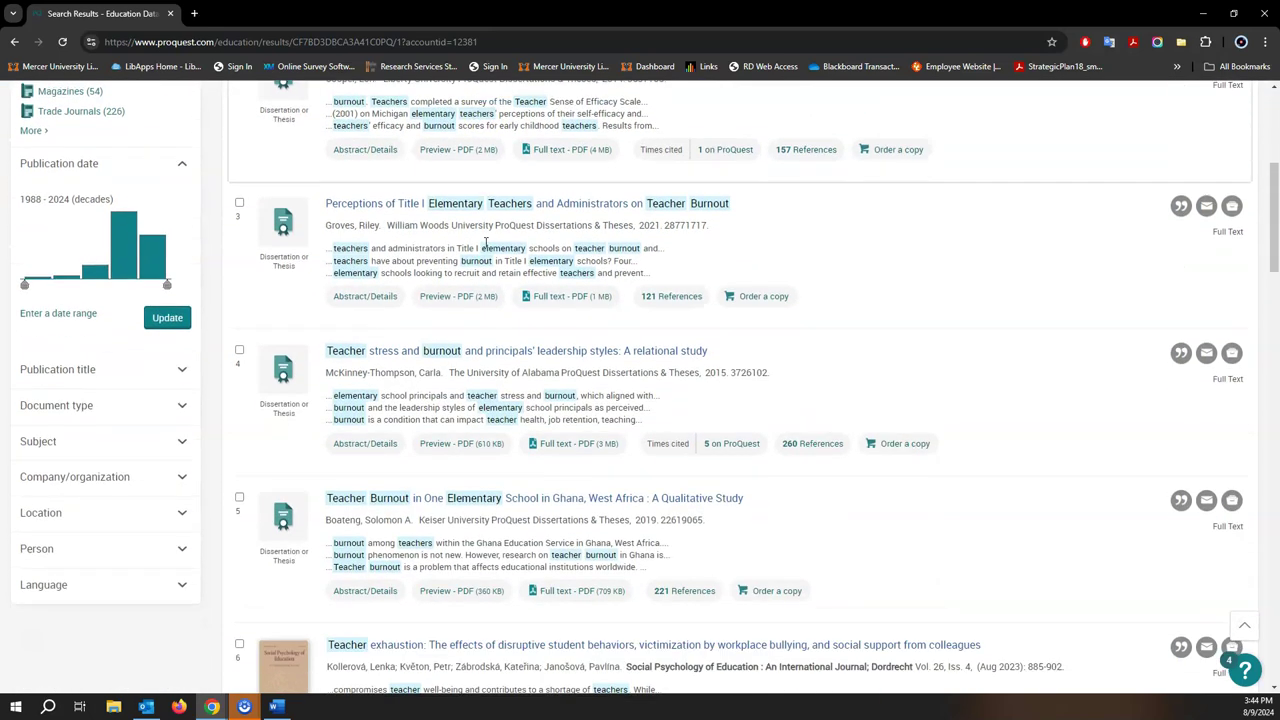
scroll(486, 244, up, 3)
scroll(486, 246, down, 2)
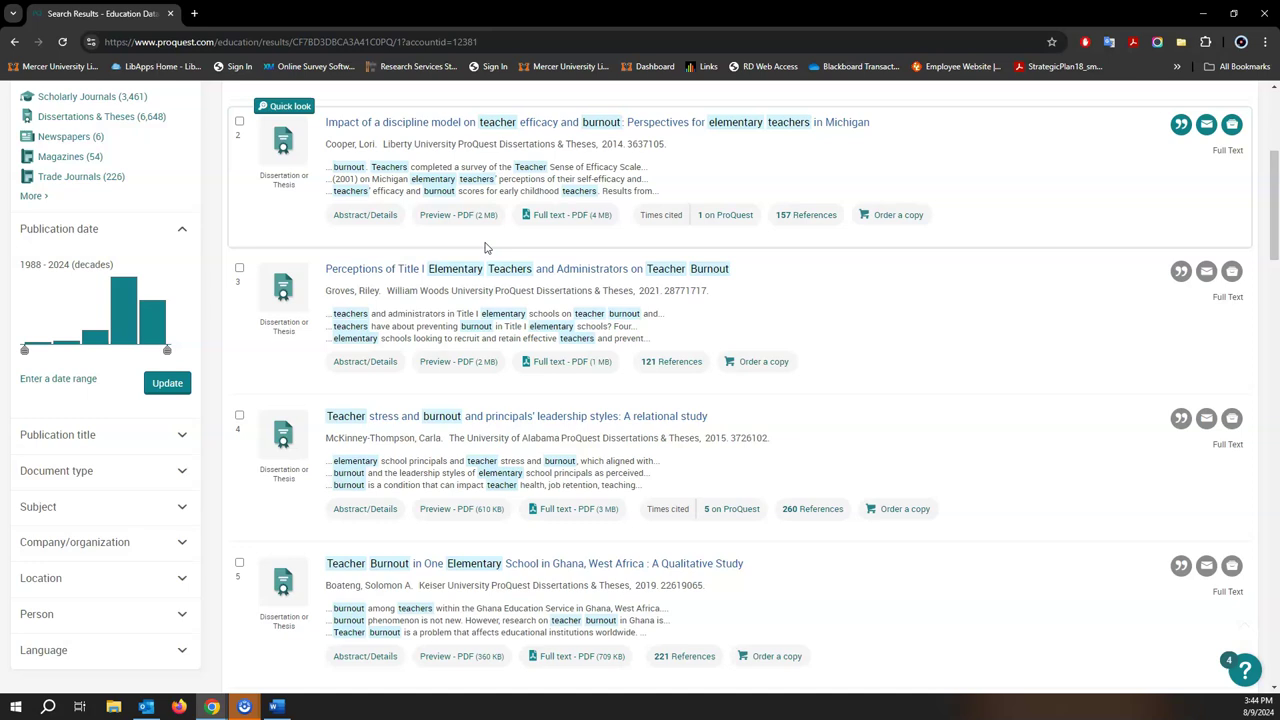
scroll(486, 246, down, 3)
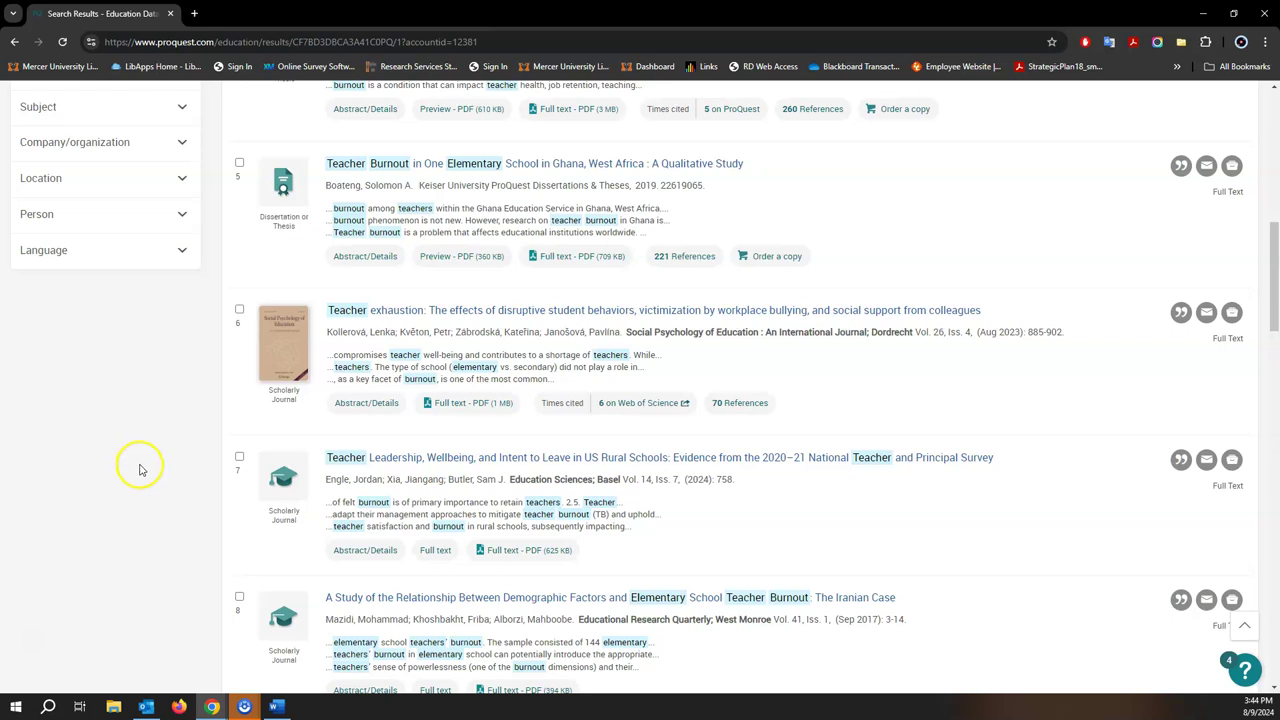
scroll(142, 474, up, 1)
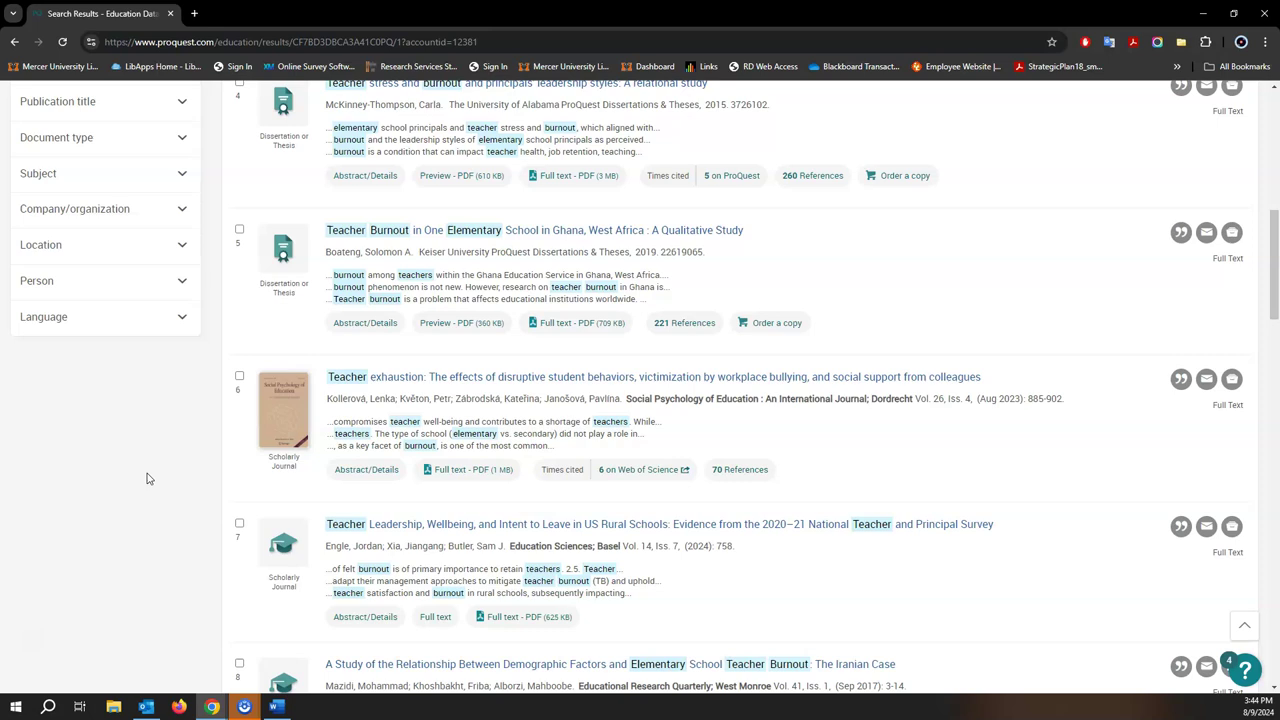
scroll(147, 478, up, 6)
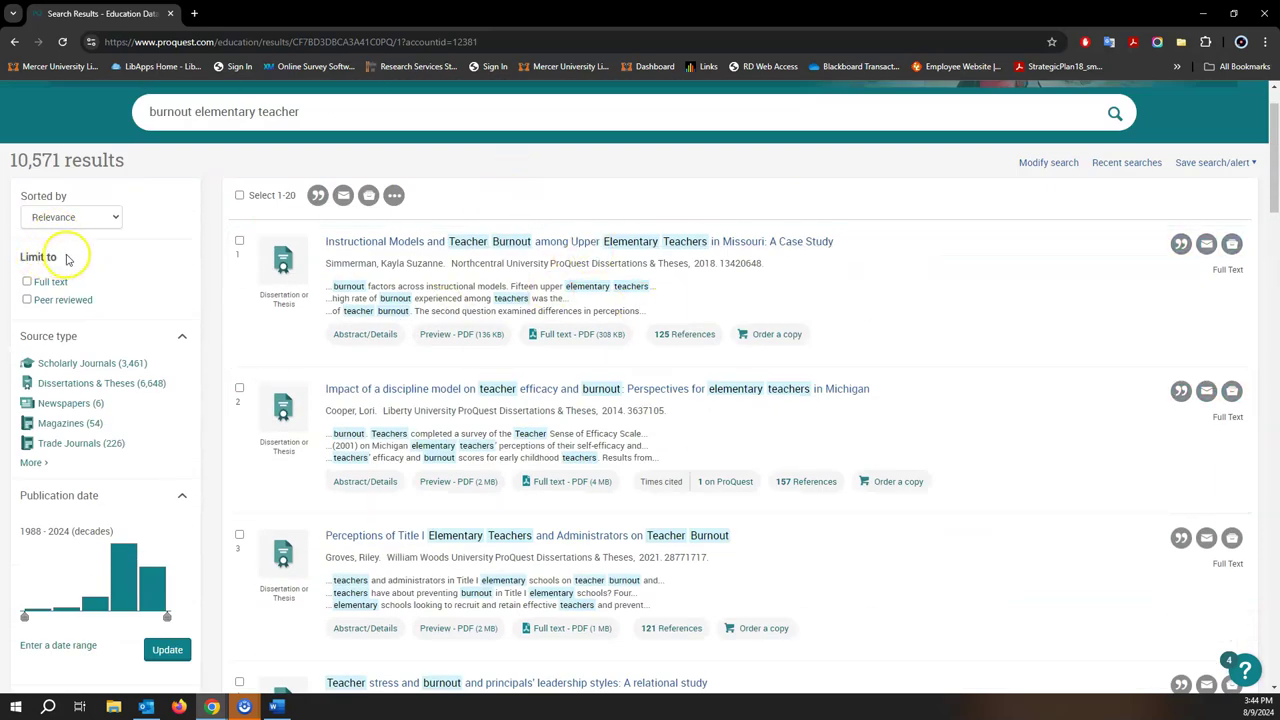
Apply the Peer reviewed limit so the results drop to 3,293
click(27, 301)
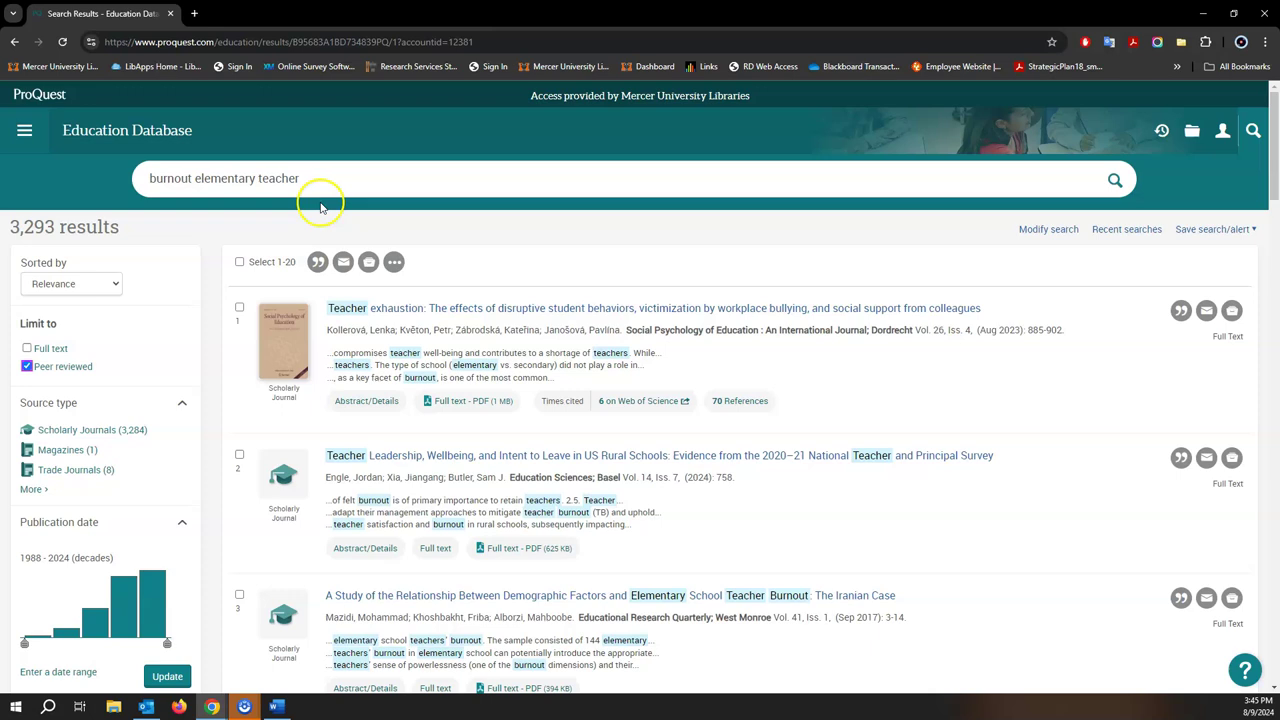
scroll(646, 229, down, 2)
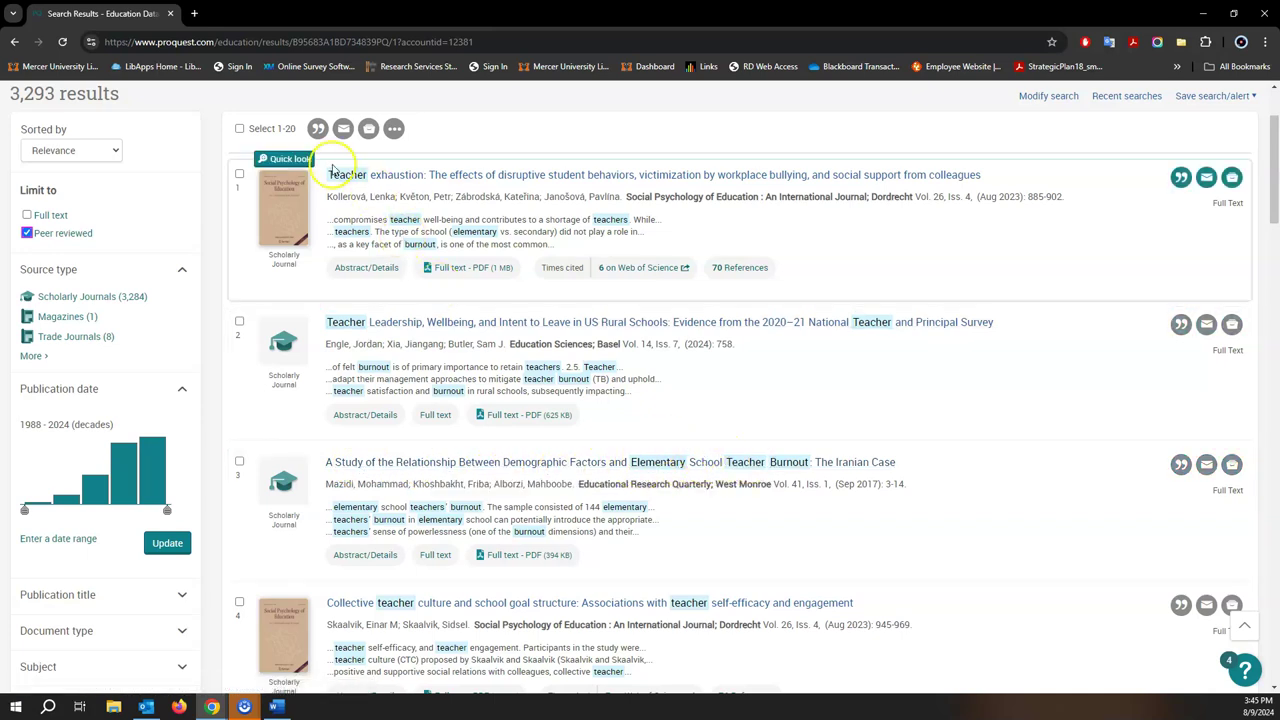
Open the 'Teacher exhaustion' result, review its Abstract/Details, then show its full-text PDF
click(666, 178)
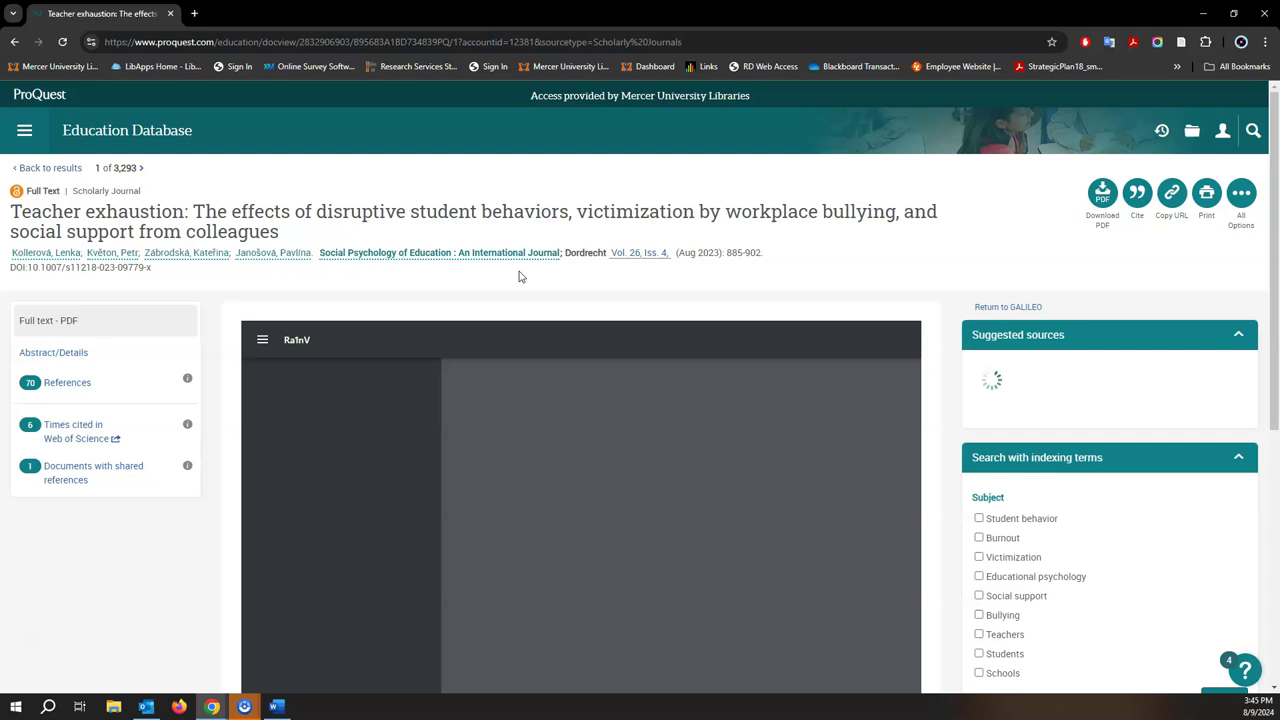
scroll(638, 522, down, 3)
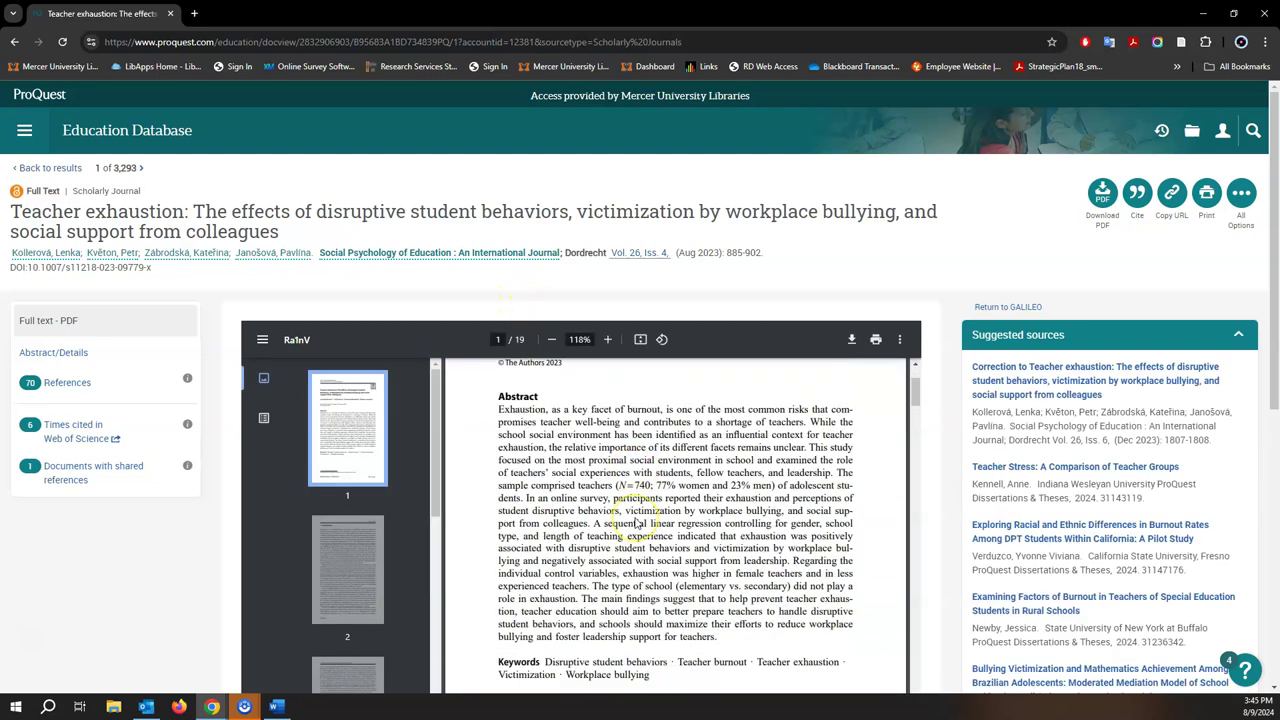
scroll(636, 522, up, 3)
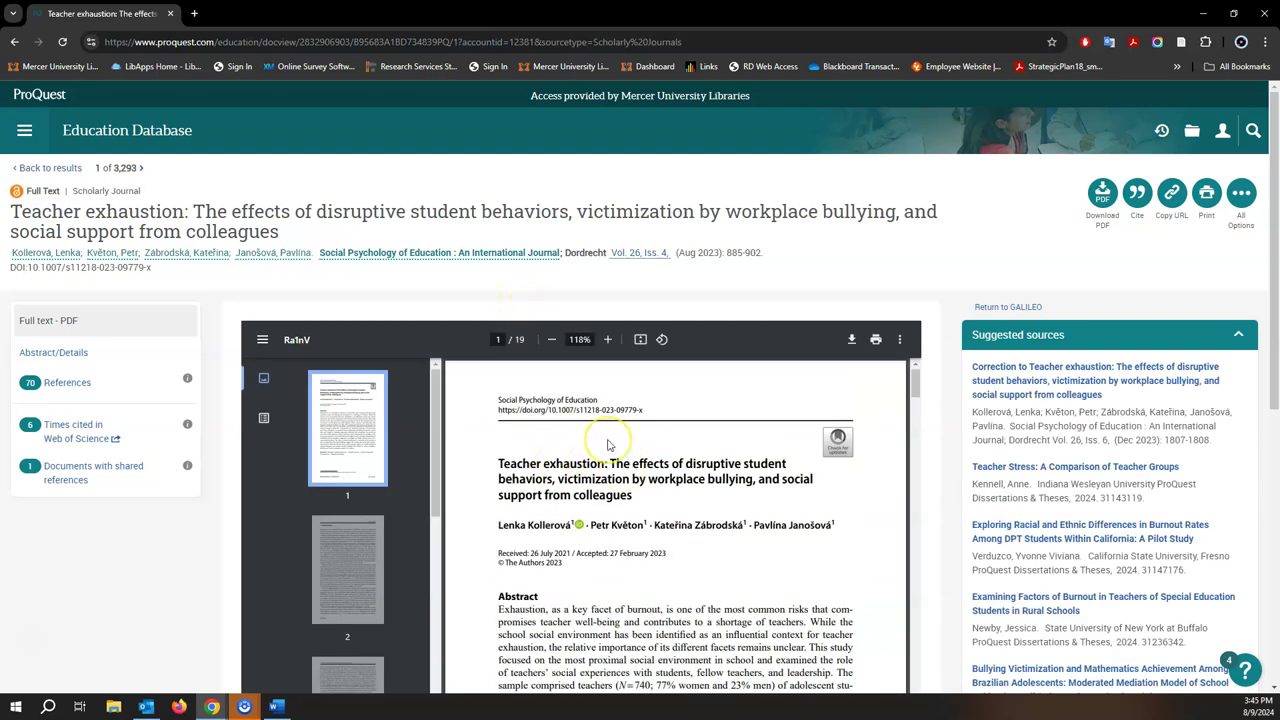
click(46, 353)
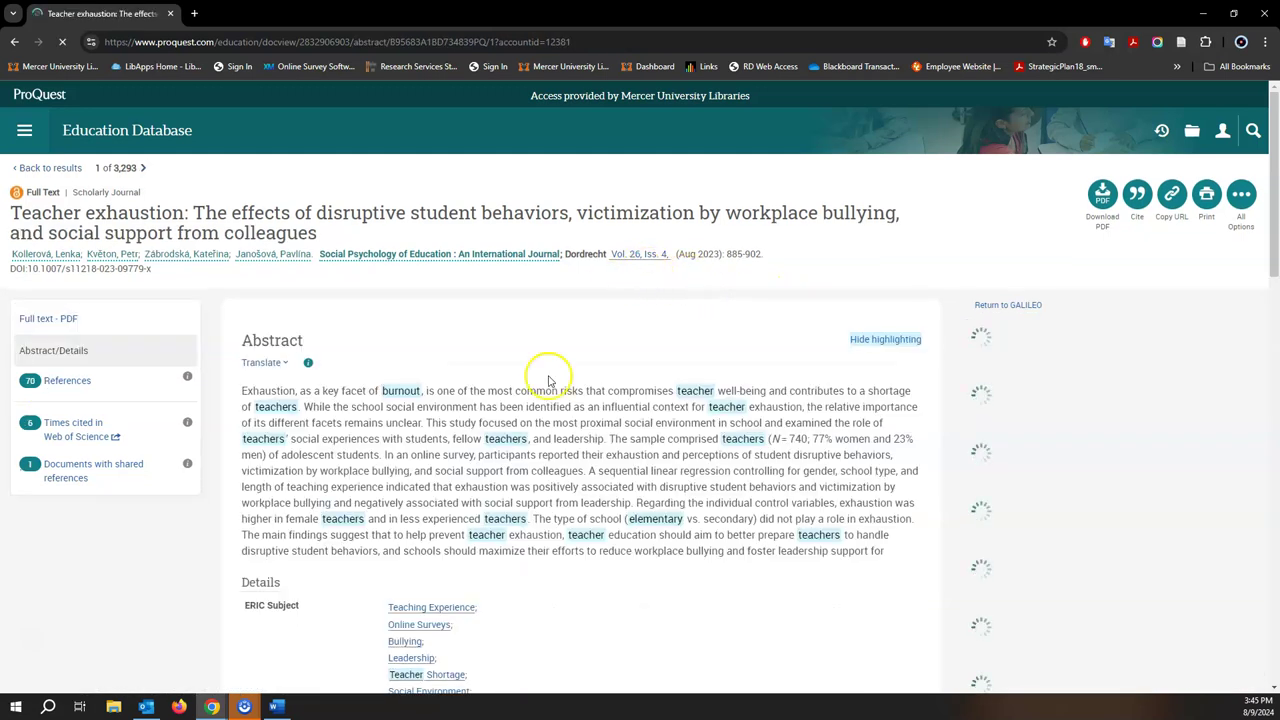
scroll(600, 412, down, 1)
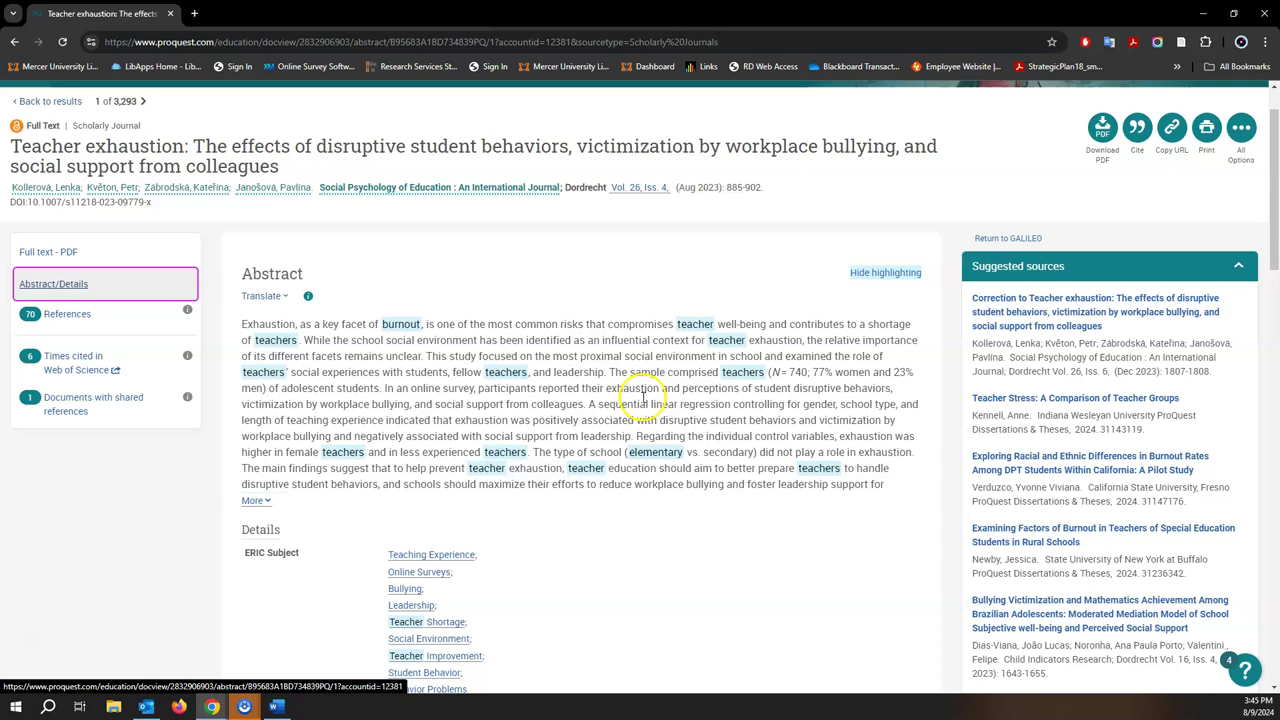
scroll(643, 397, up, 1)
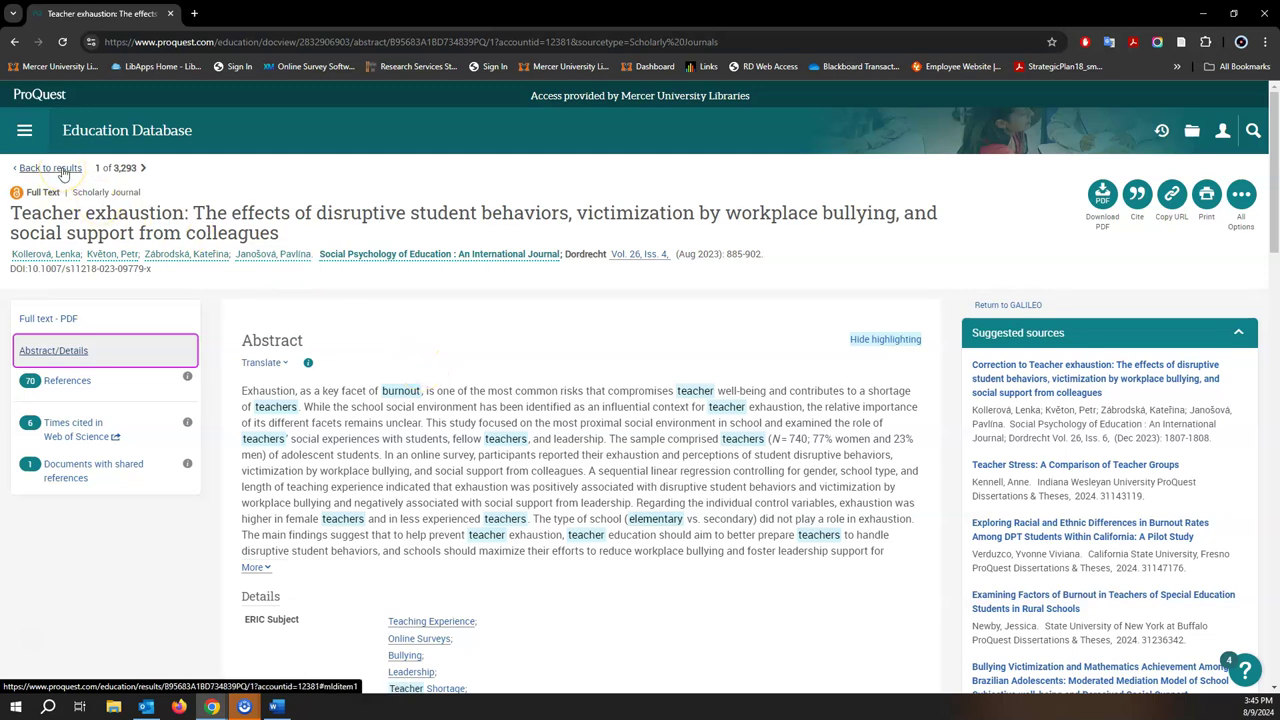
click(62, 321)
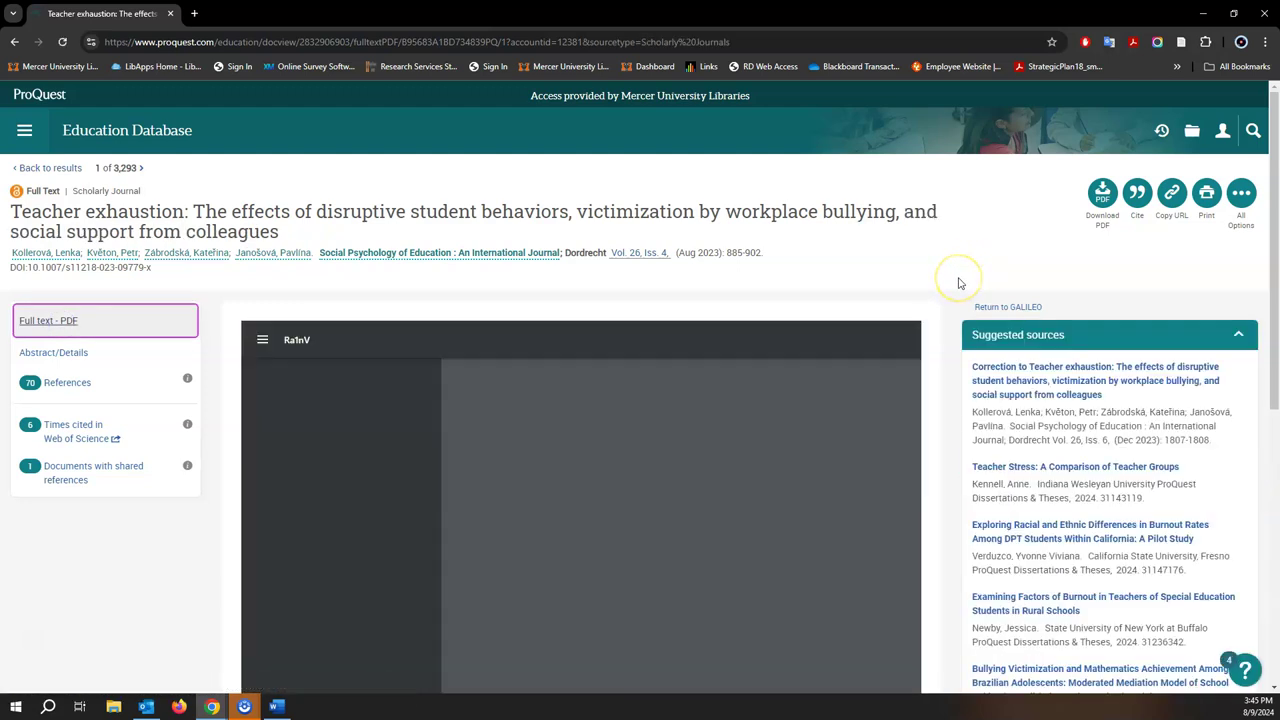
Download the 'Teacher exhaustion' PDF and close the Suggested sources pop-up
click(1102, 205)
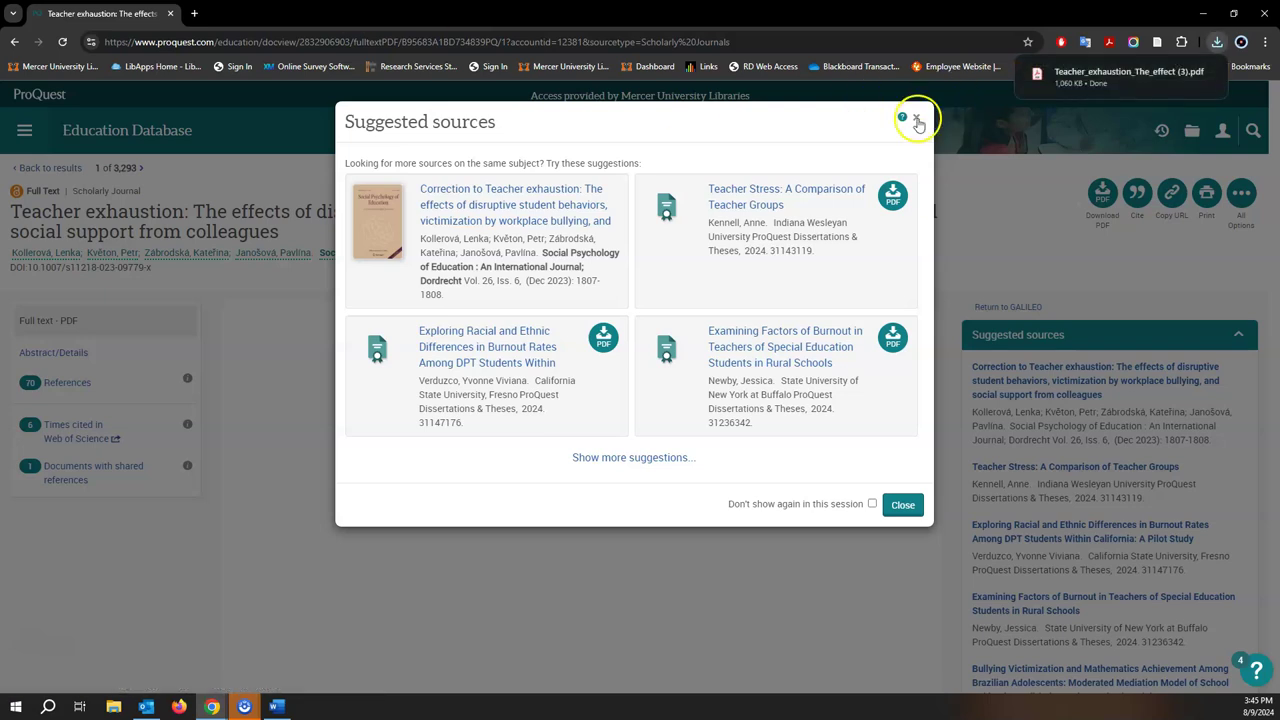
click(917, 121)
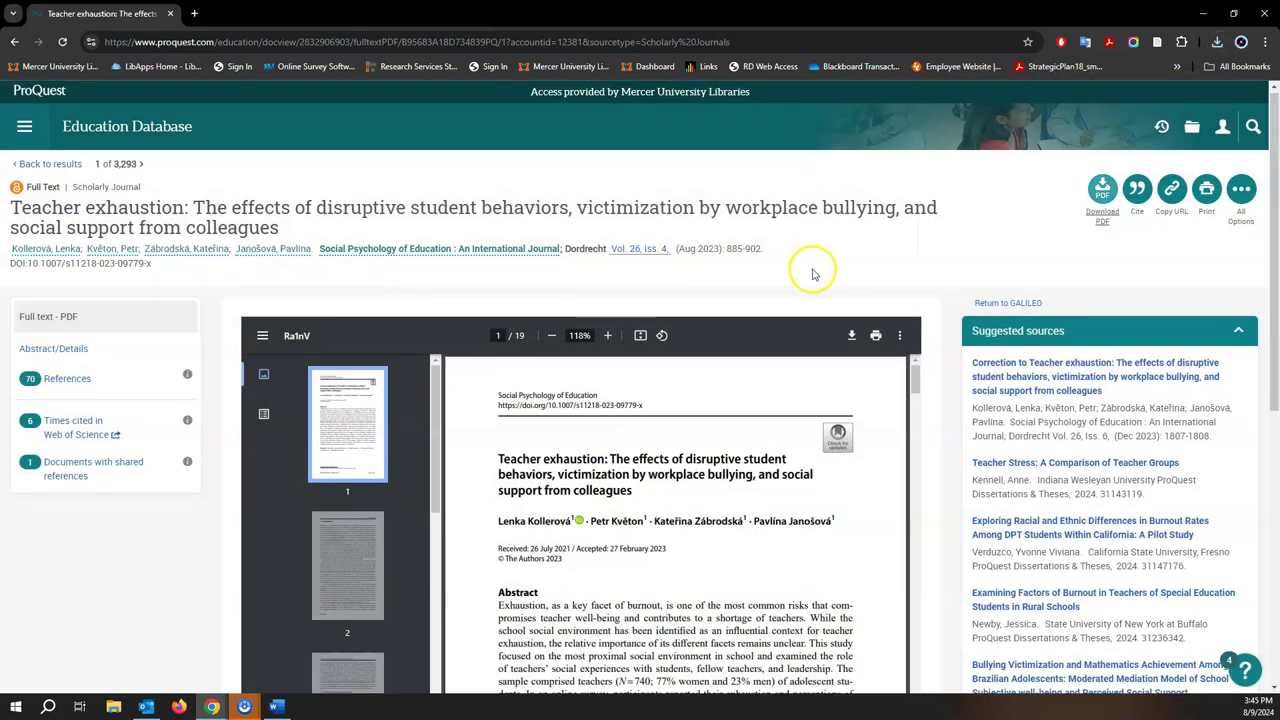
scroll(812, 274, down, 2)
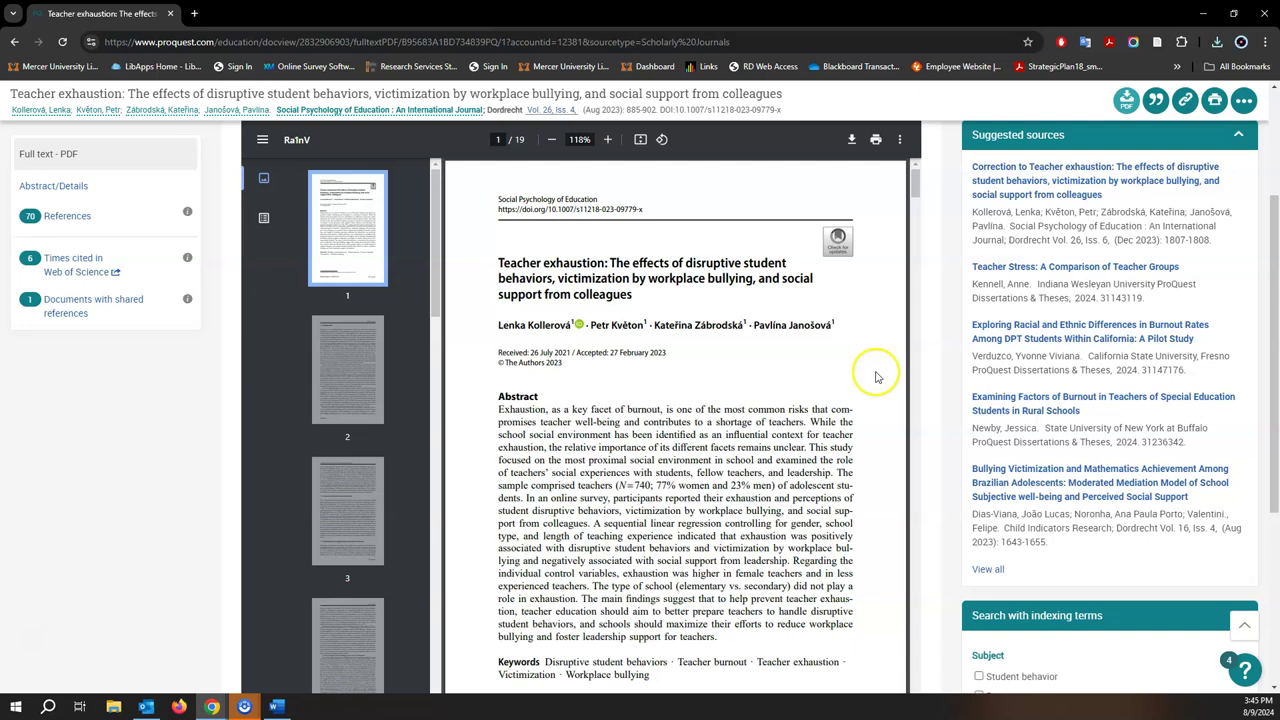
scroll(866, 372, up, 1)
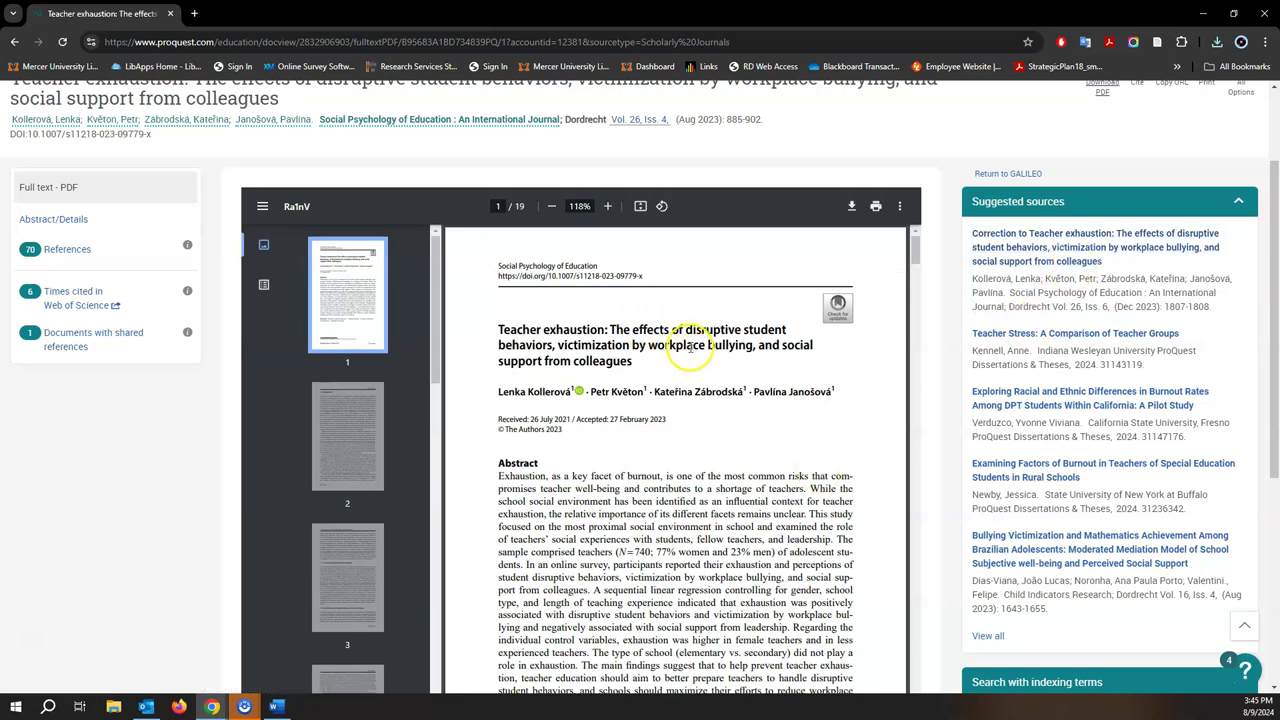
scroll(1130, 260, down, 4)
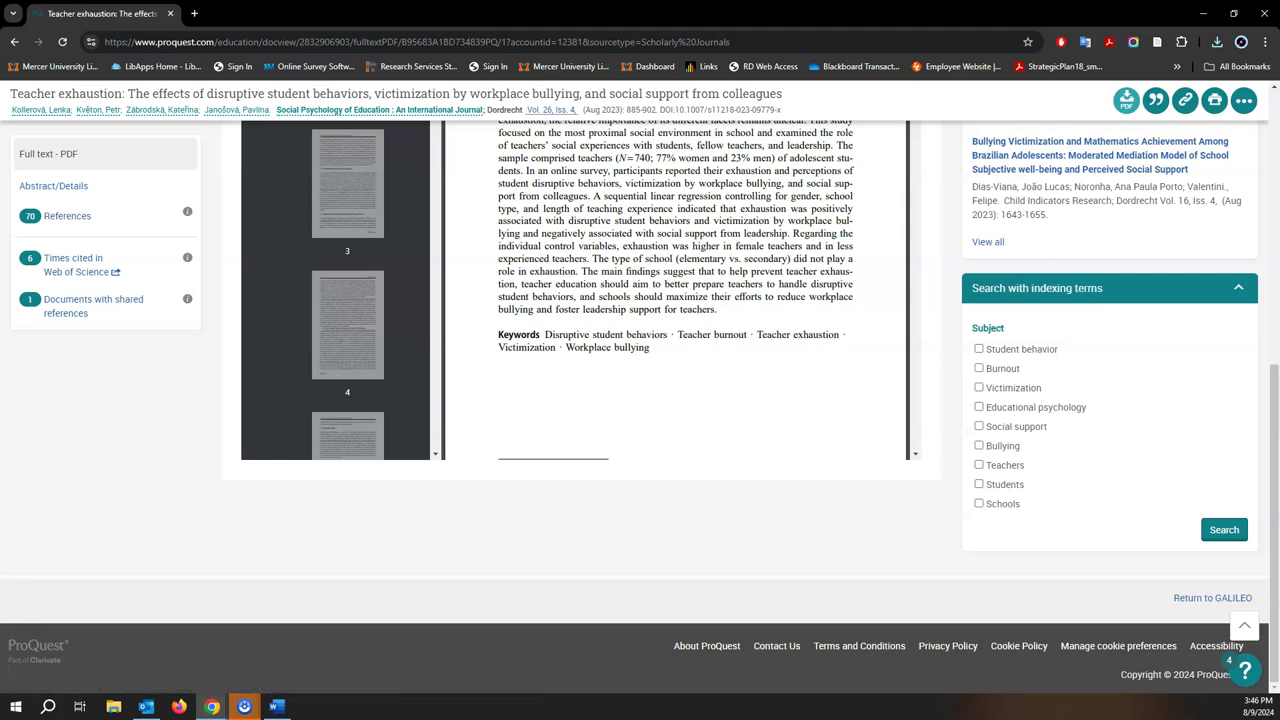
key(alt+Tab)
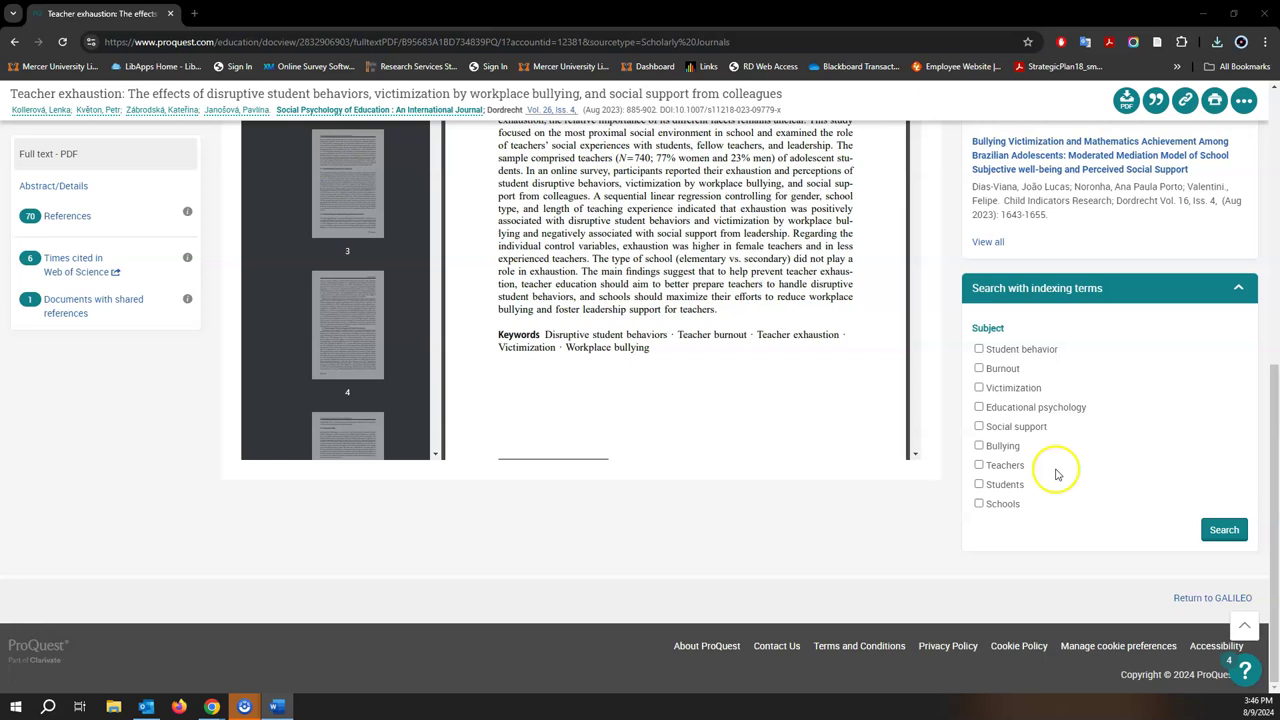
click(979, 368)
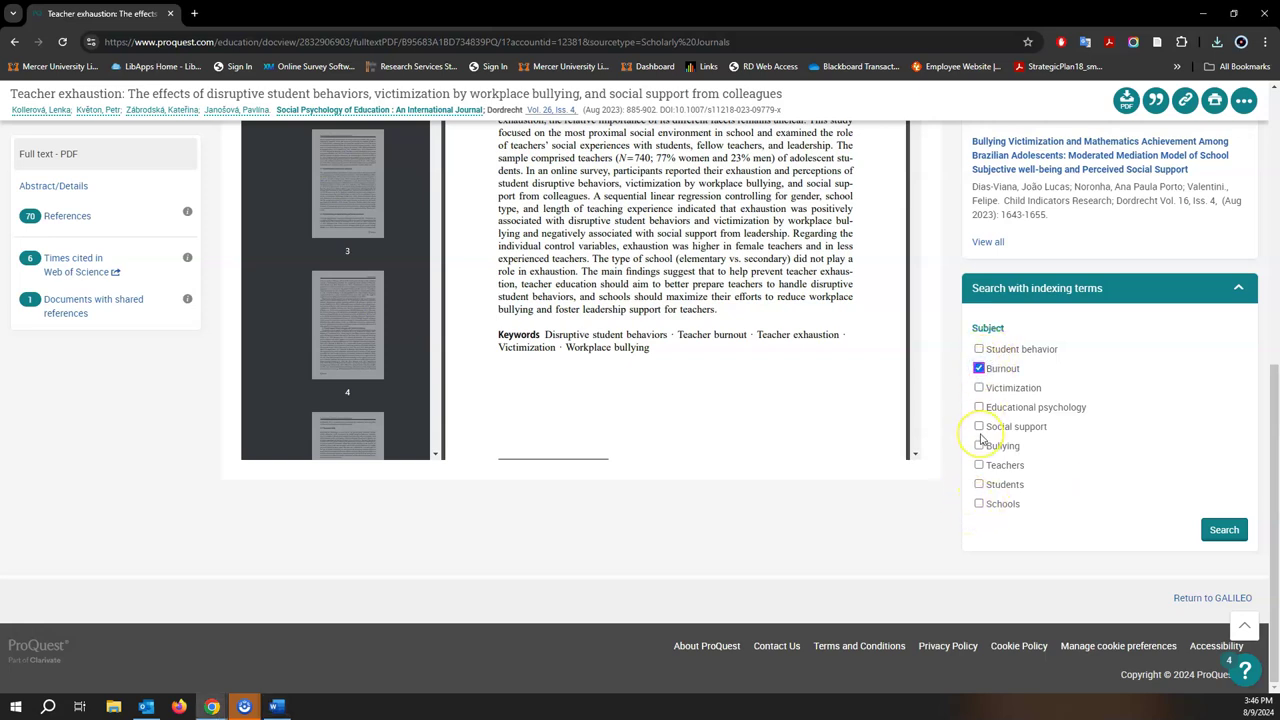
click(979, 368)
scroll(508, 471, up, 4)
scroll(508, 475, up, 2)
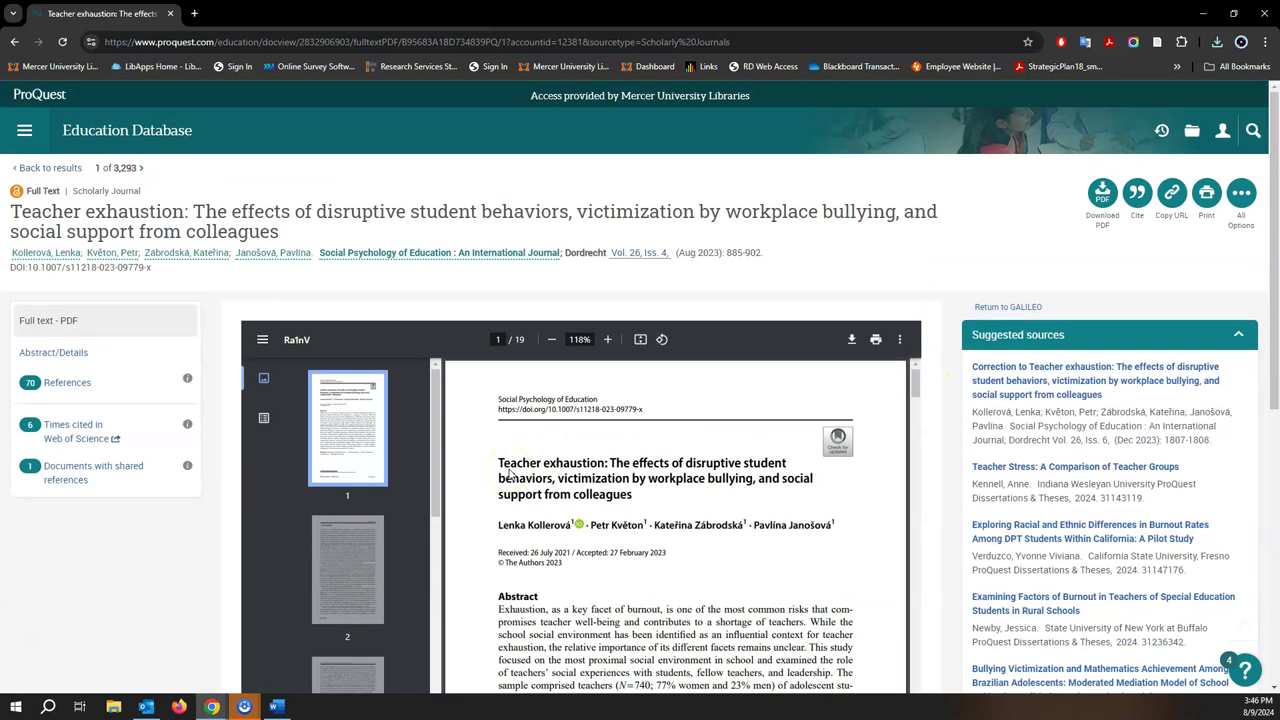
Back on the results list, restrict publication dates to 2019–2024
click(70, 168)
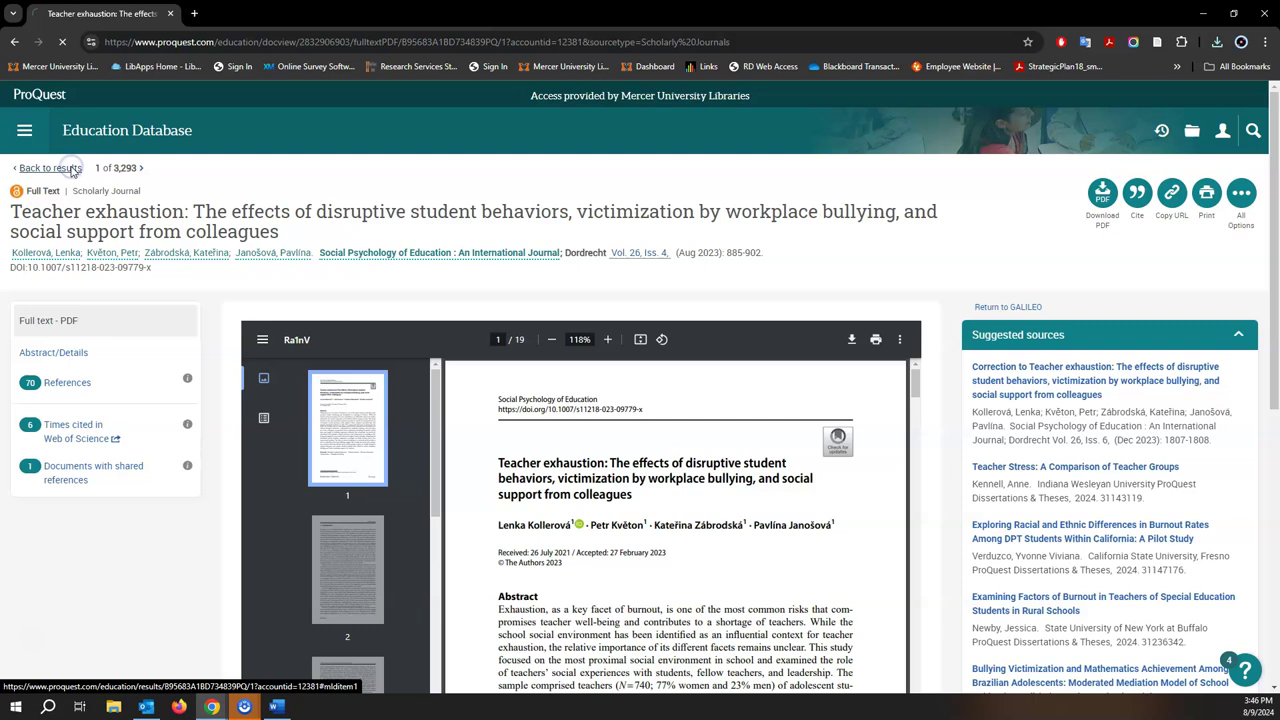
scroll(163, 255, down, 1)
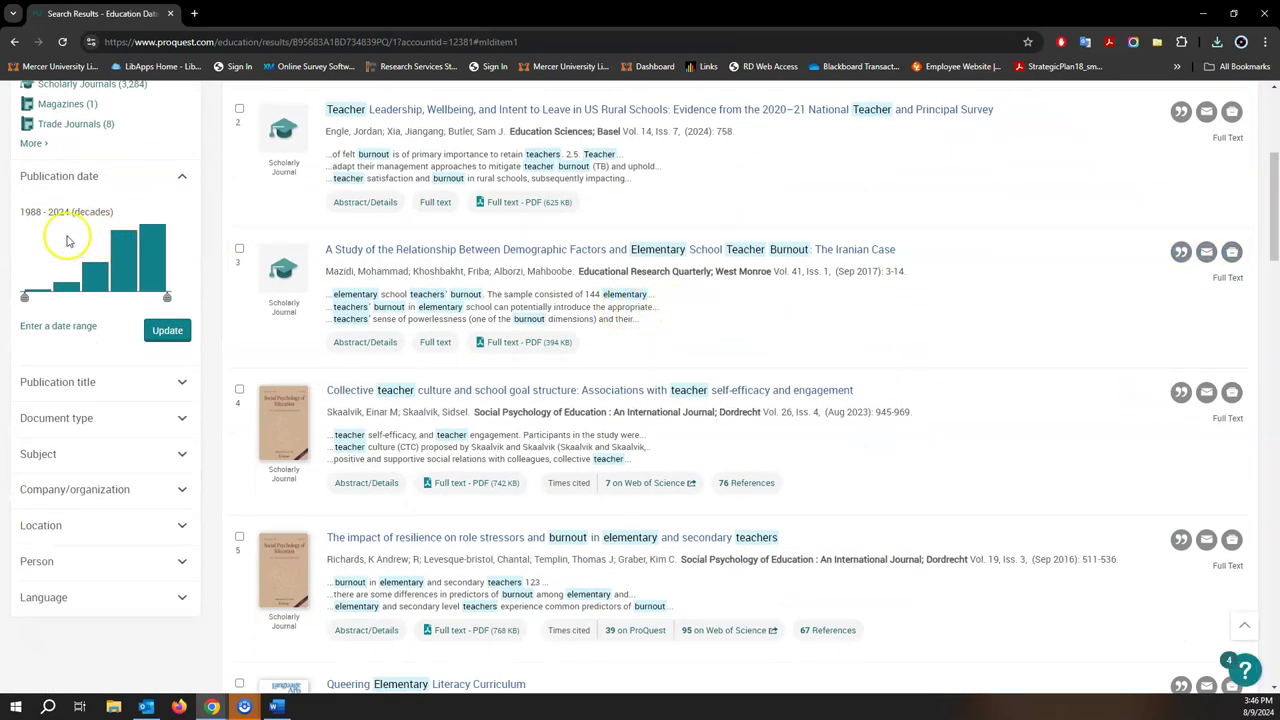
scroll(70, 262, down, 1)
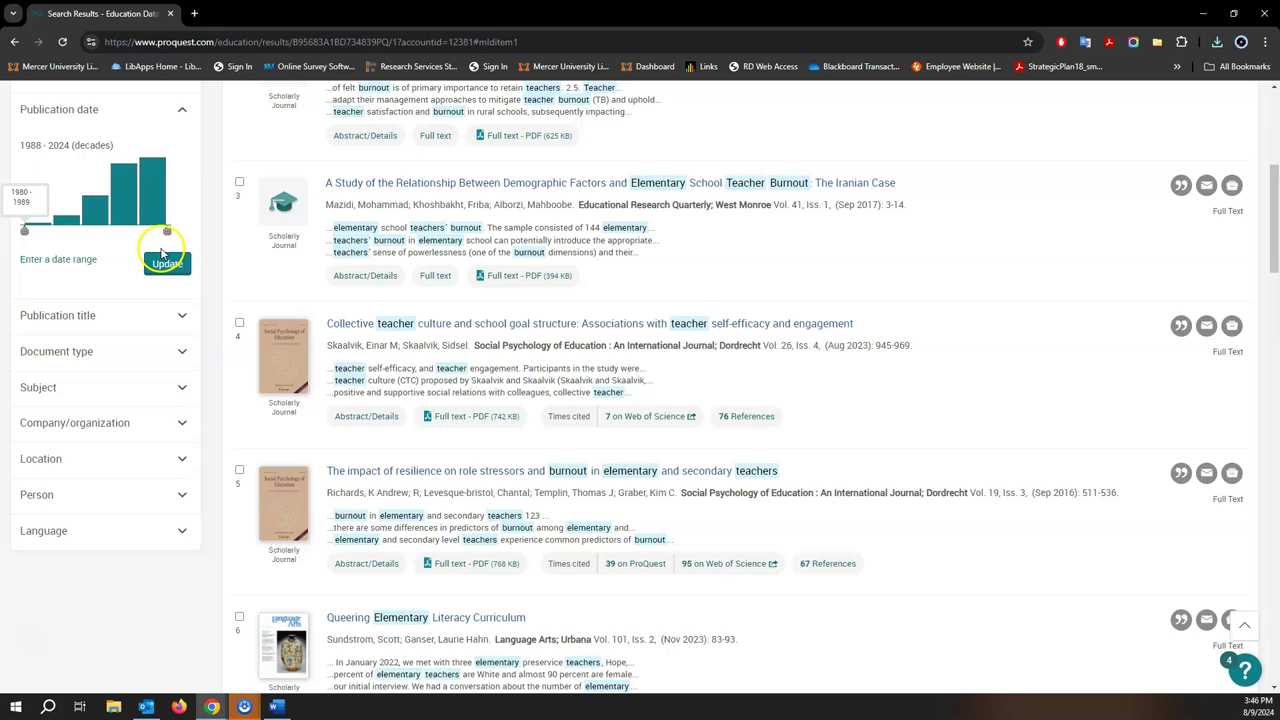
click(86, 258)
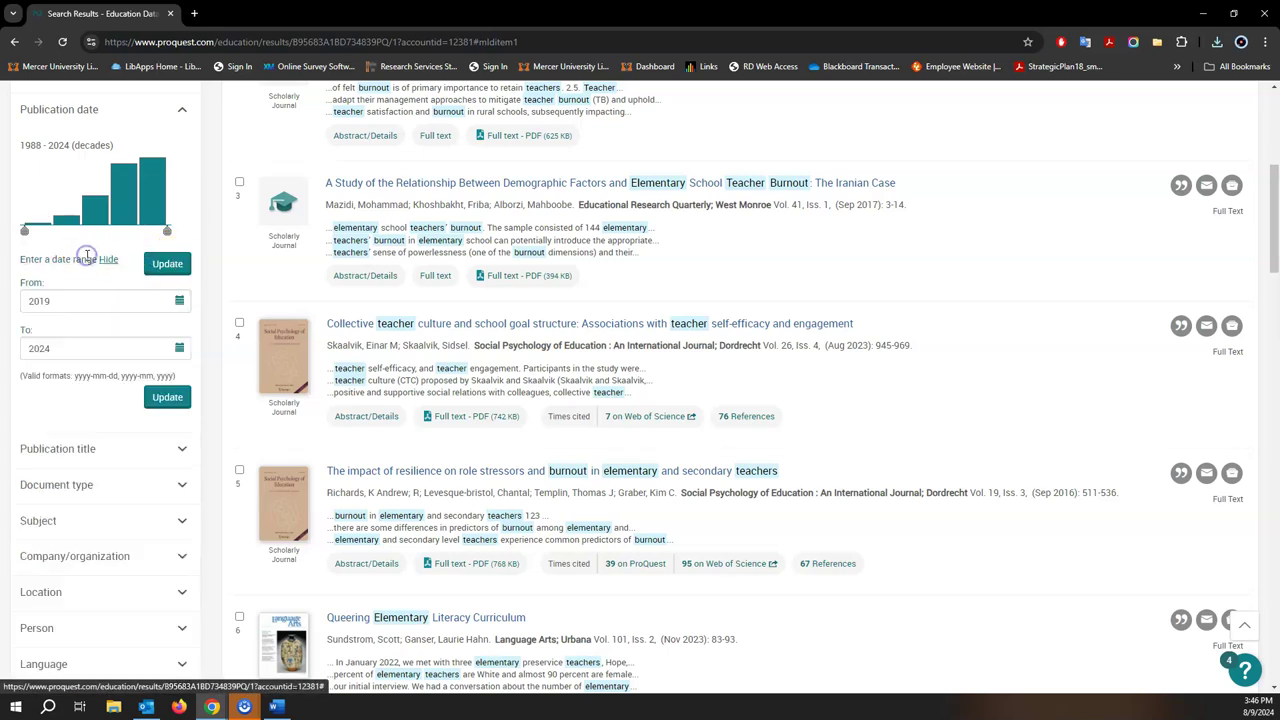
click(57, 301)
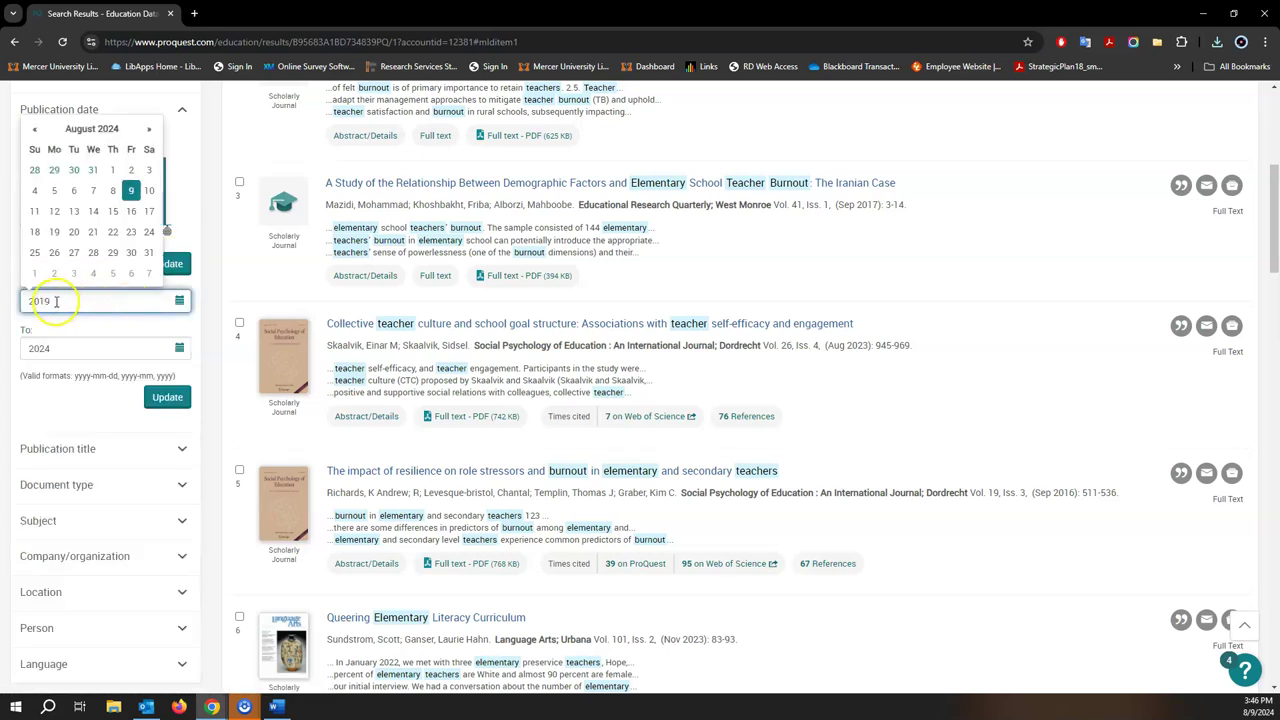
click(165, 397)
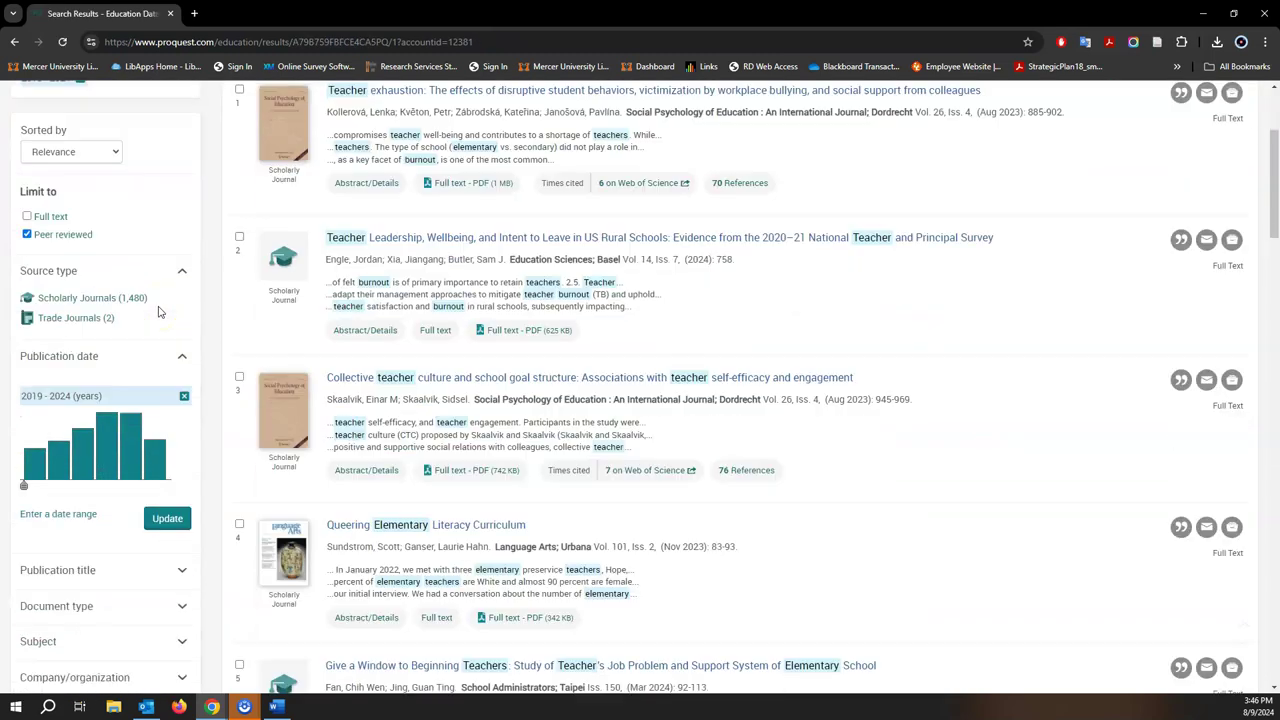
scroll(158, 312, down, 1)
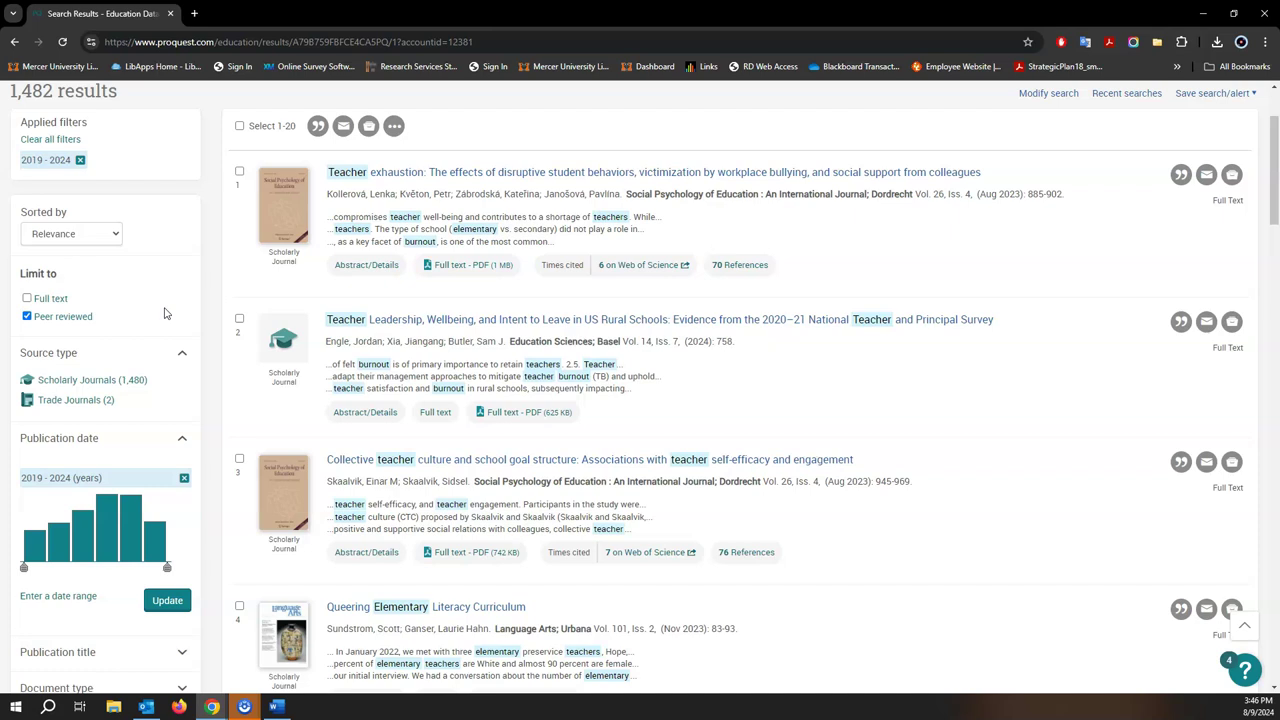
scroll(160, 313, down, 4)
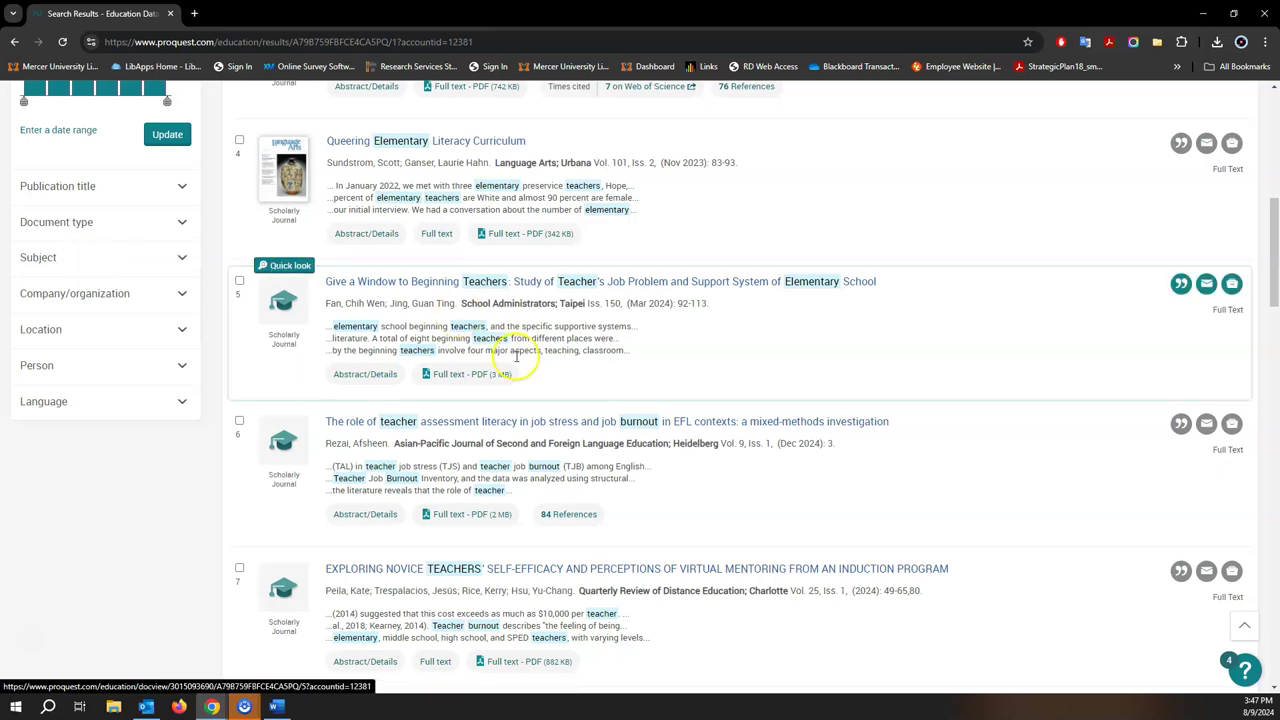
scroll(514, 351, up, 6)
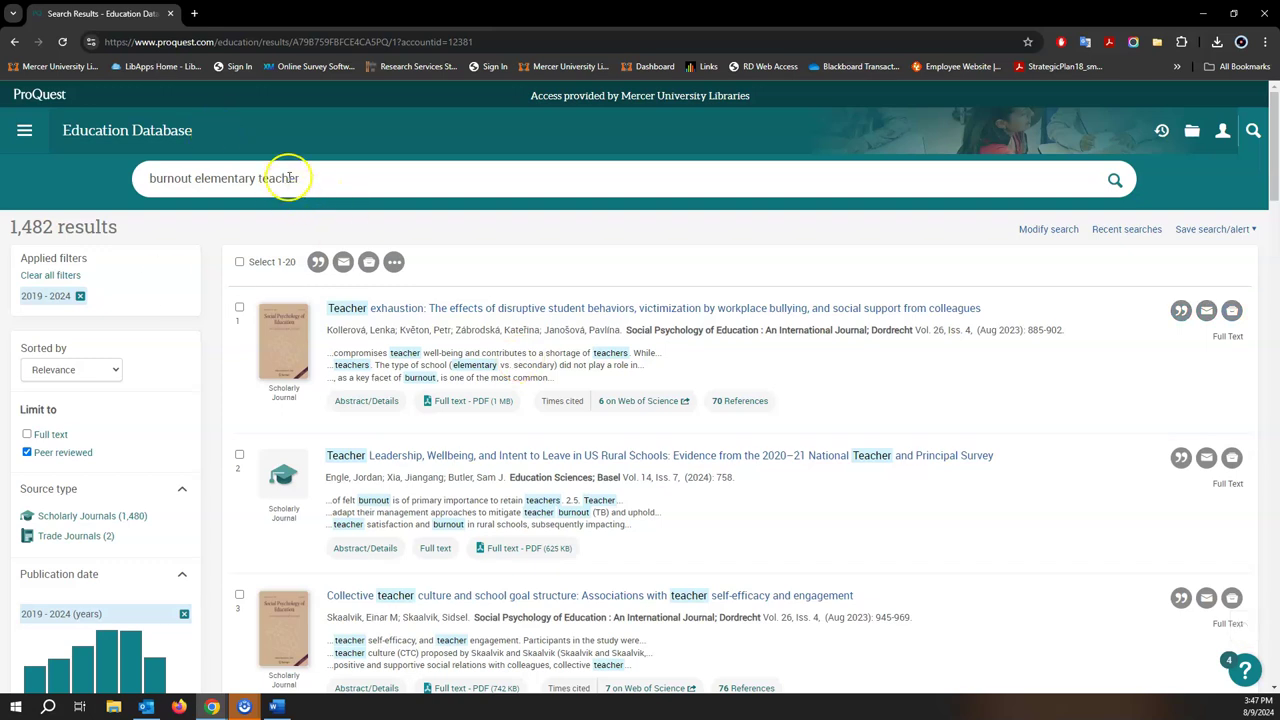
scroll(184, 333, down, 3)
scroll(184, 333, down, 2)
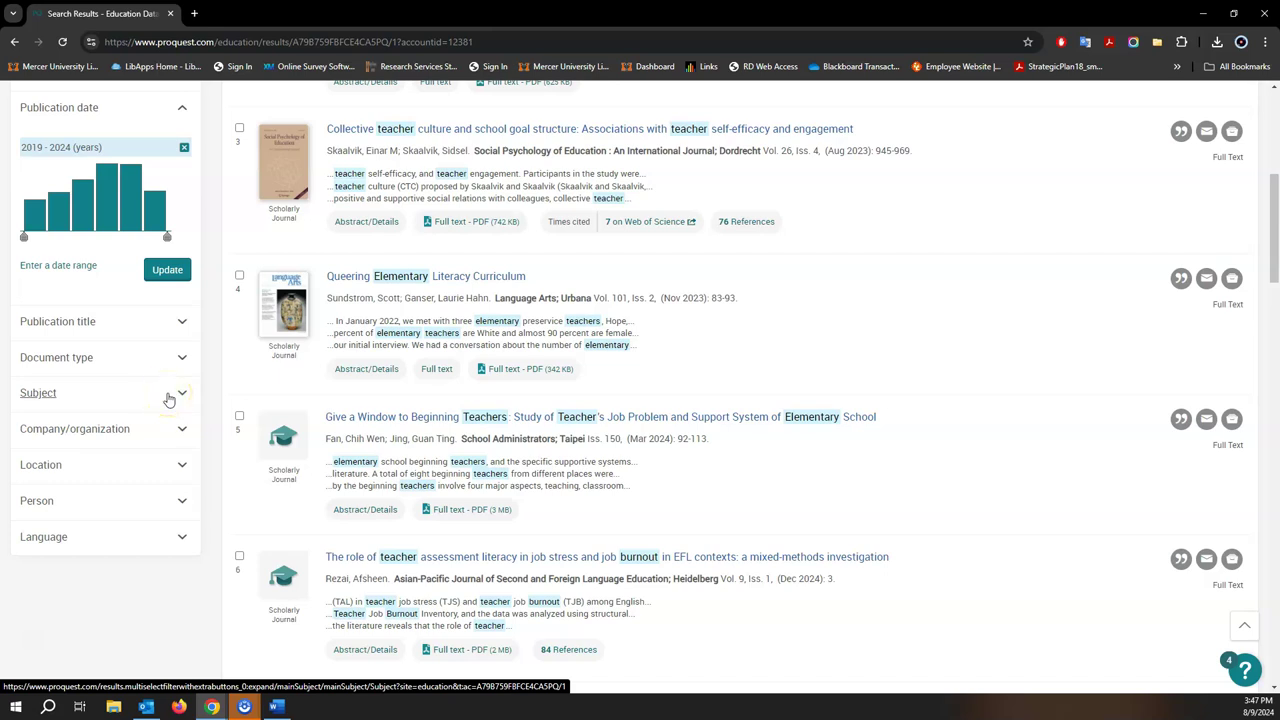
In the full Subject list, include teachers, burnout, elementary school teachers, job satisfaction and mental health
click(169, 394)
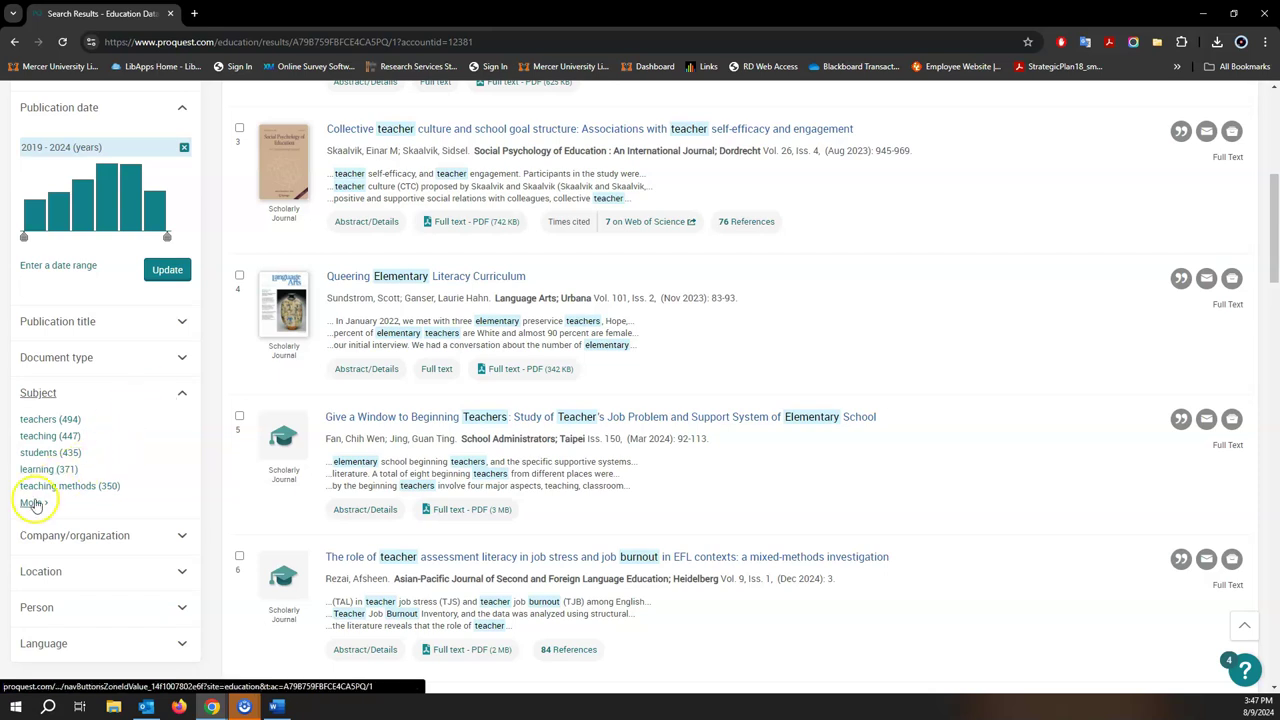
click(35, 503)
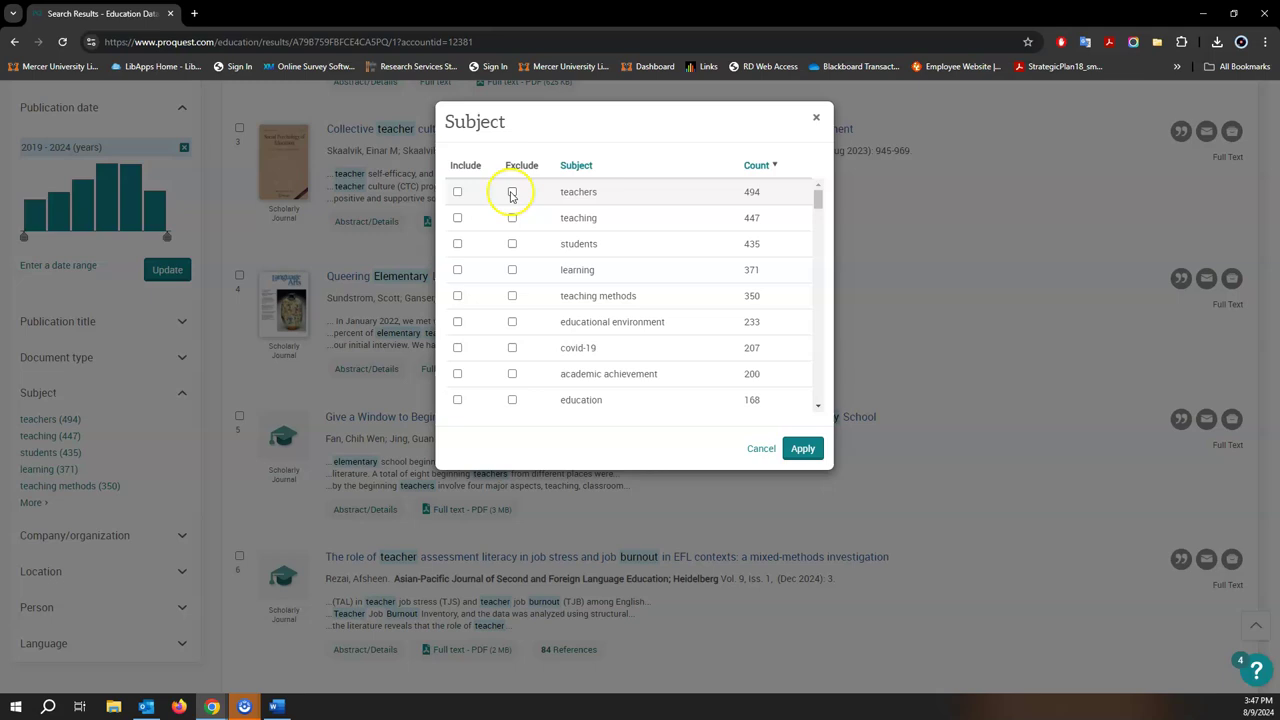
click(458, 192)
scroll(600, 320, down, 3)
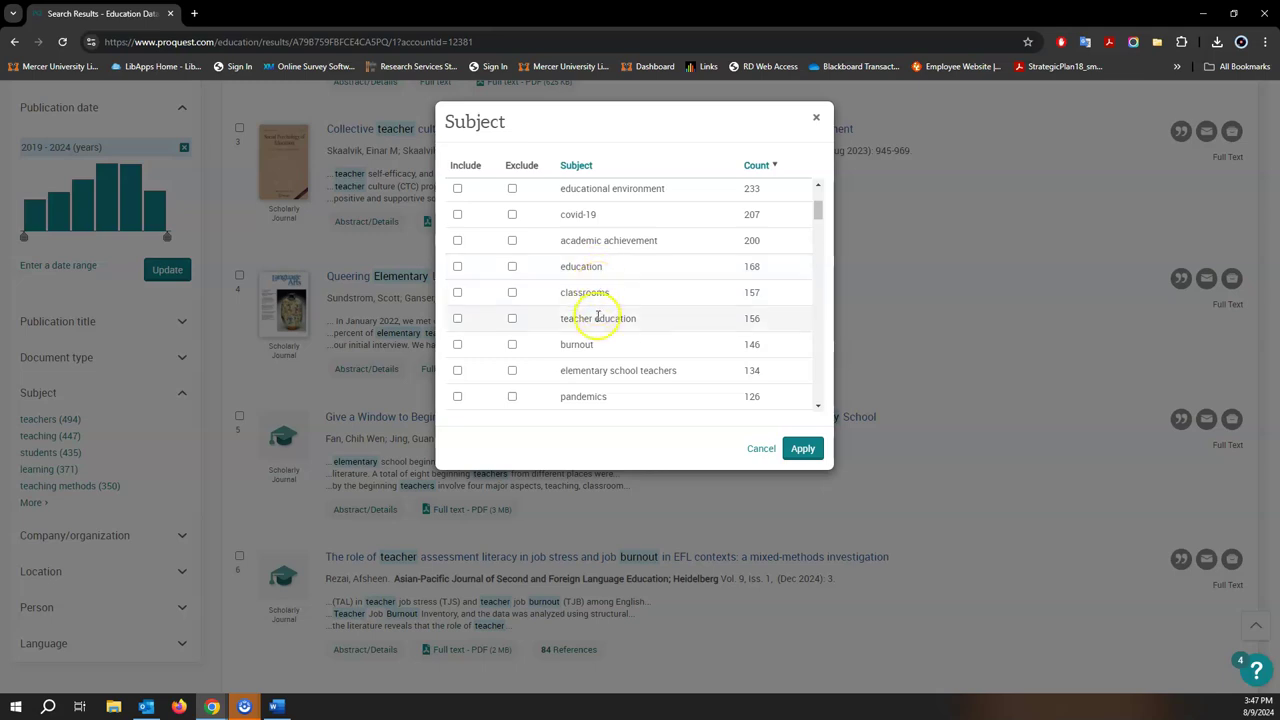
click(457, 345)
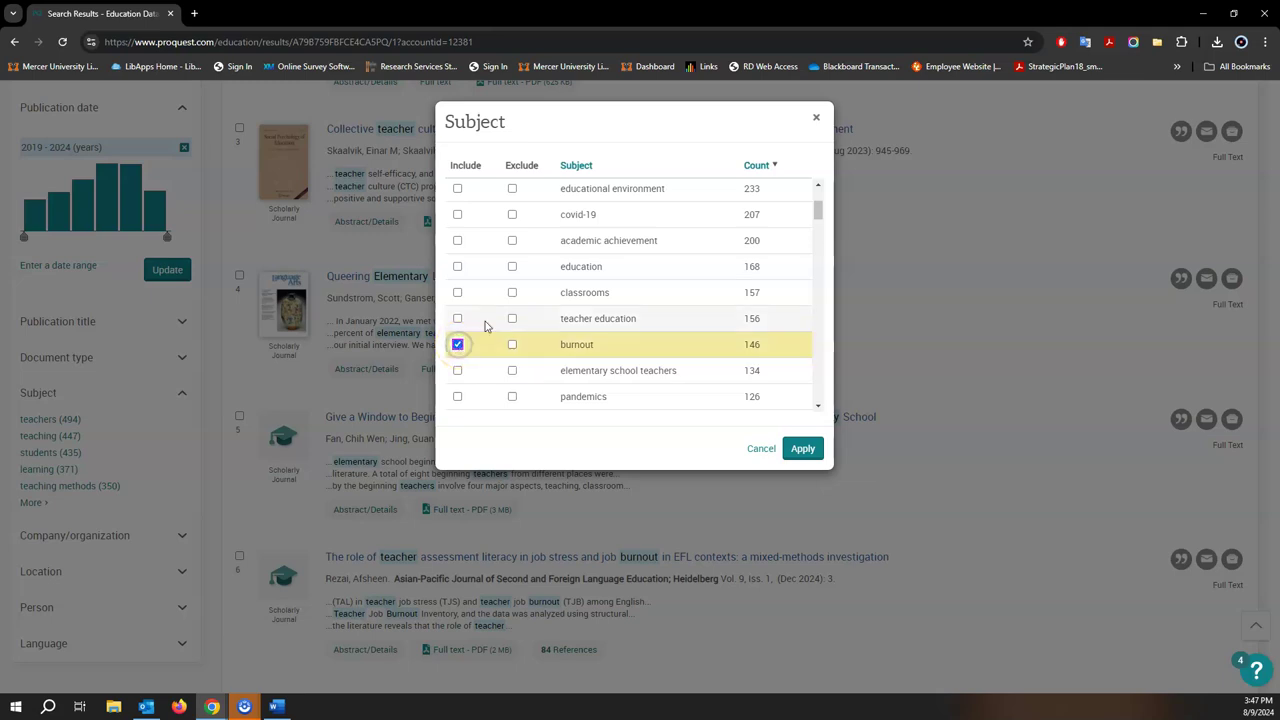
scroll(528, 260, up, 2)
scroll(530, 248, down, 4)
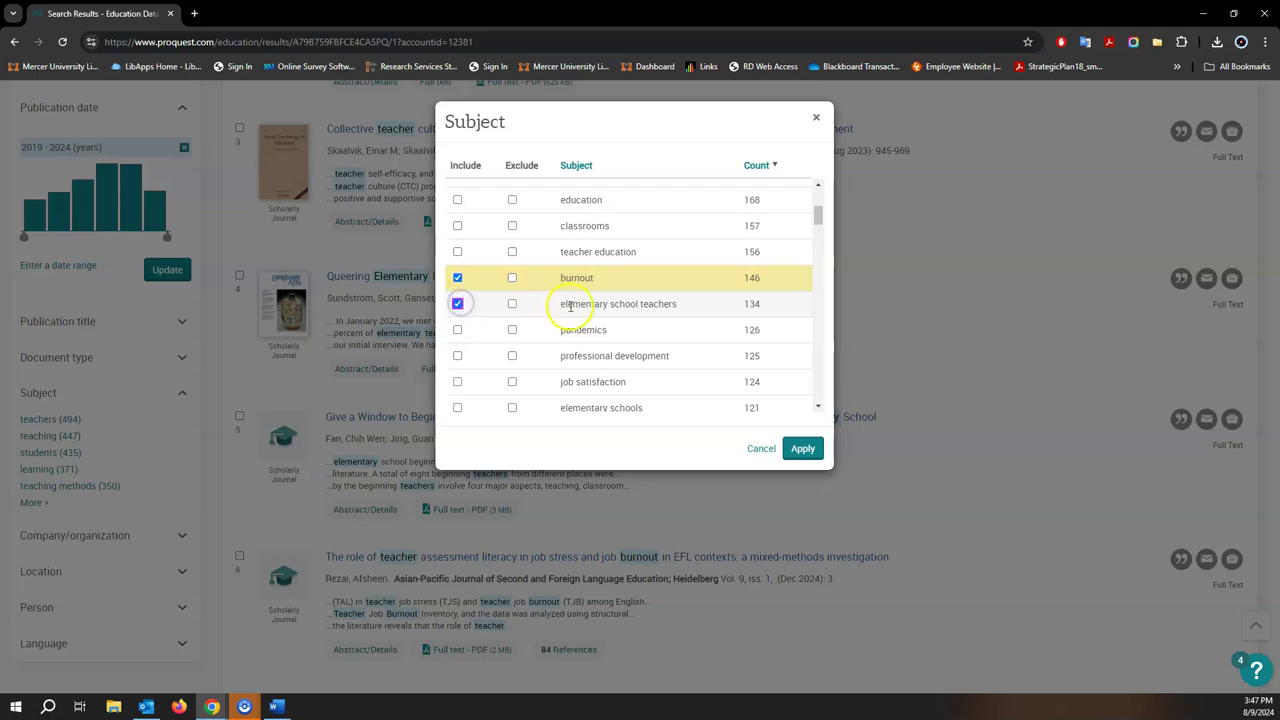
scroll(575, 309, down, 1)
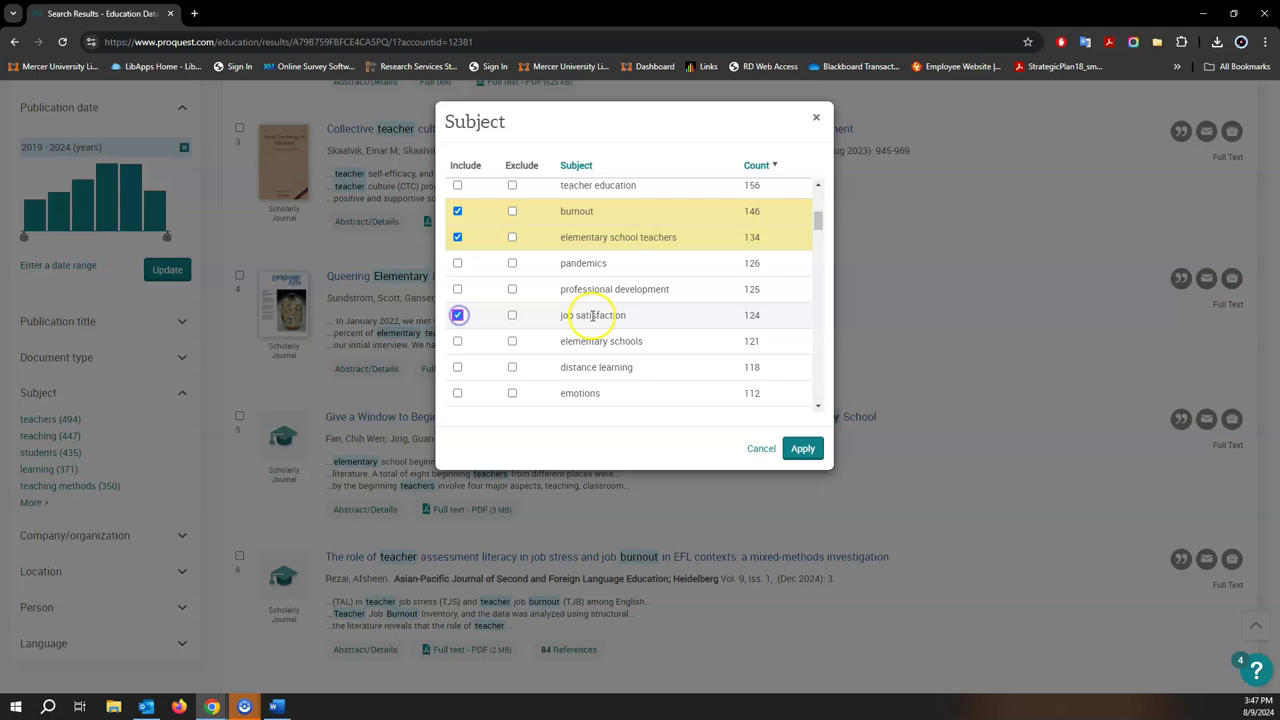
scroll(590, 318, down, 2)
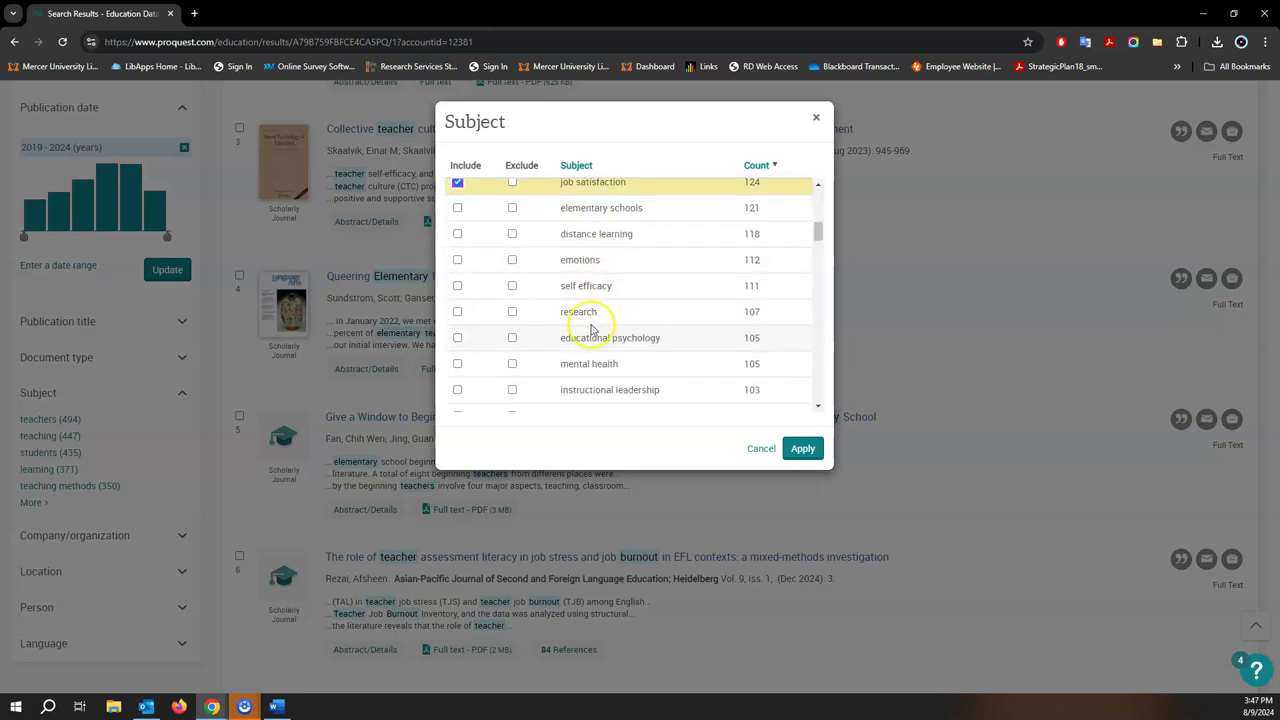
click(457, 363)
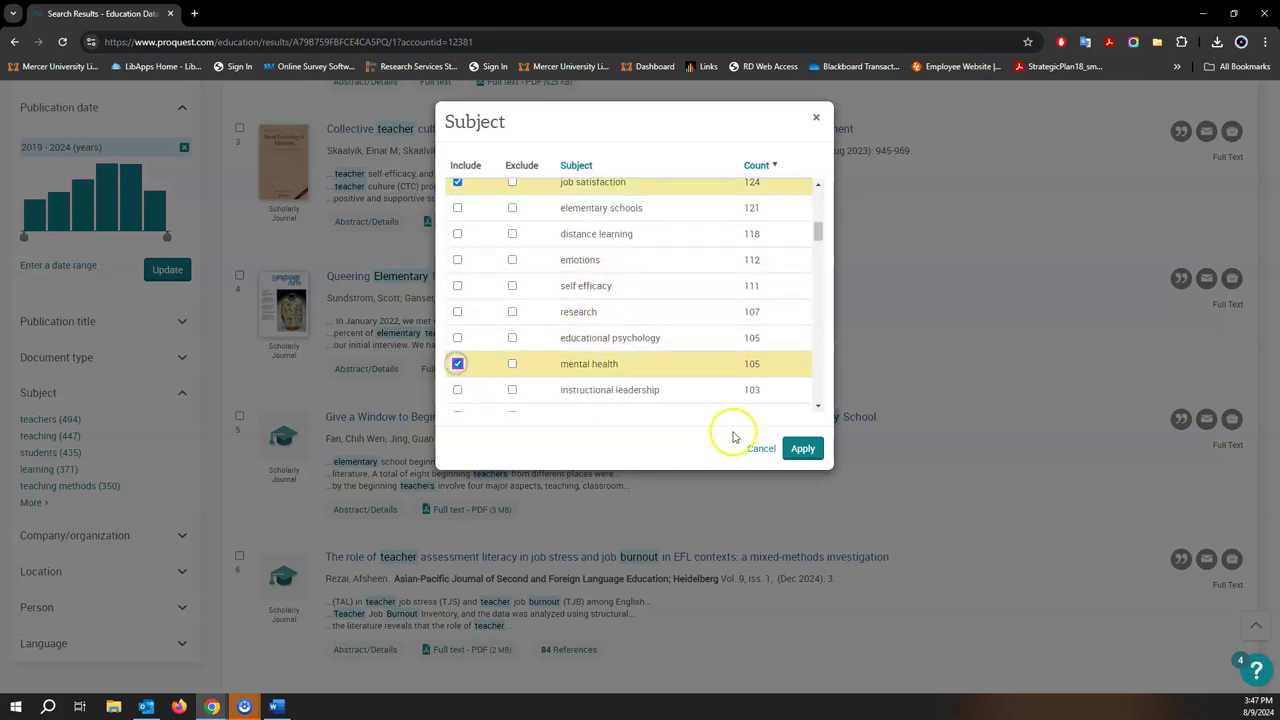
Apply the subject filters and open result 7 of 708, the Academic Optimism and Job Burnout article
click(808, 449)
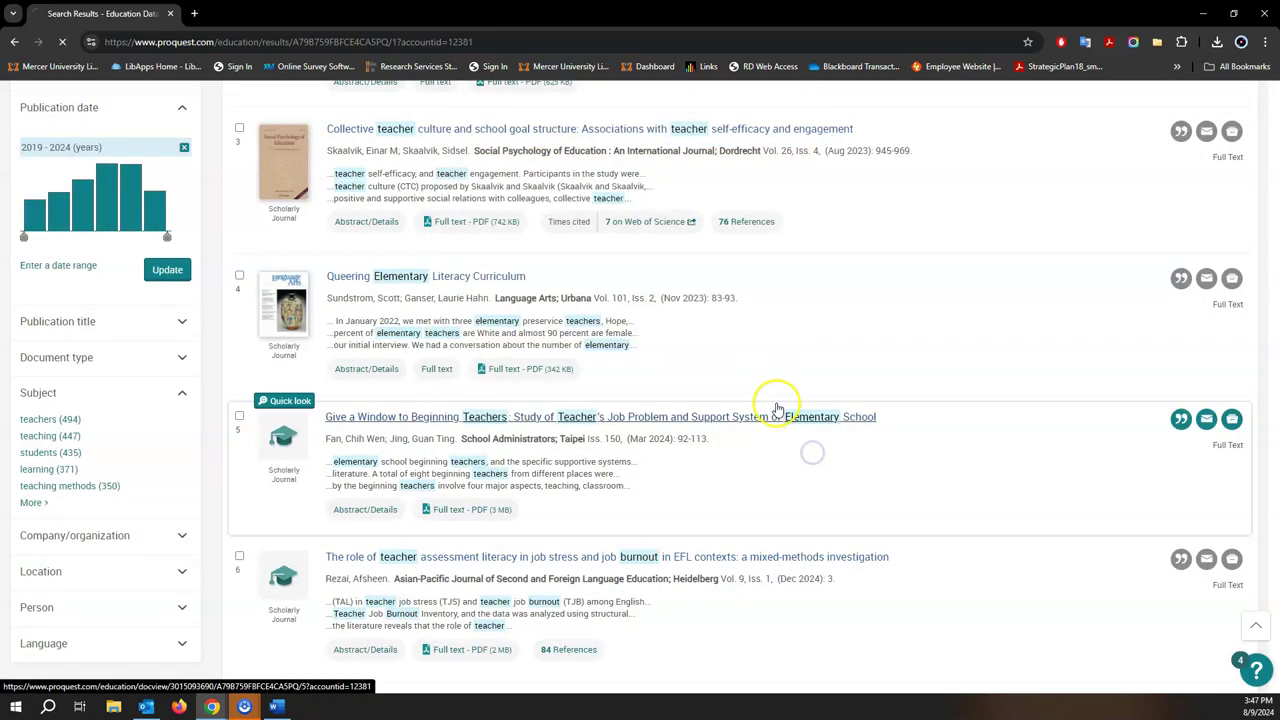
scroll(766, 349, up, 1)
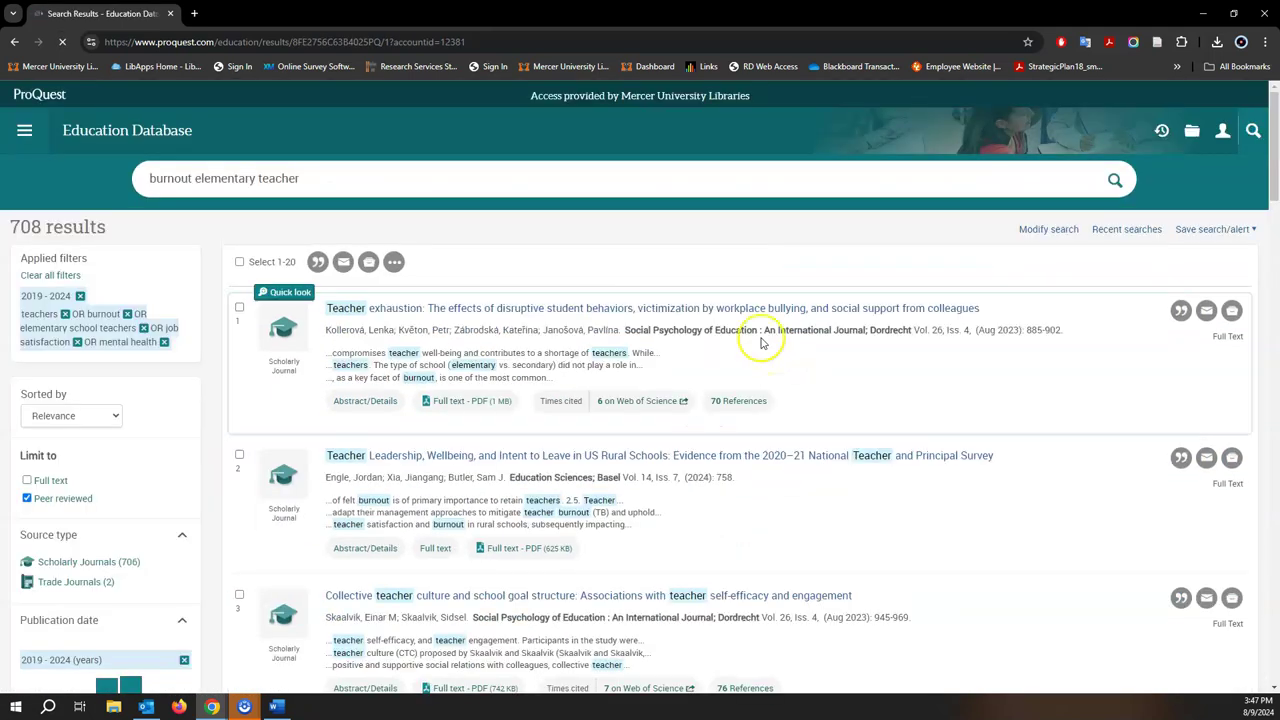
scroll(508, 251, down, 1)
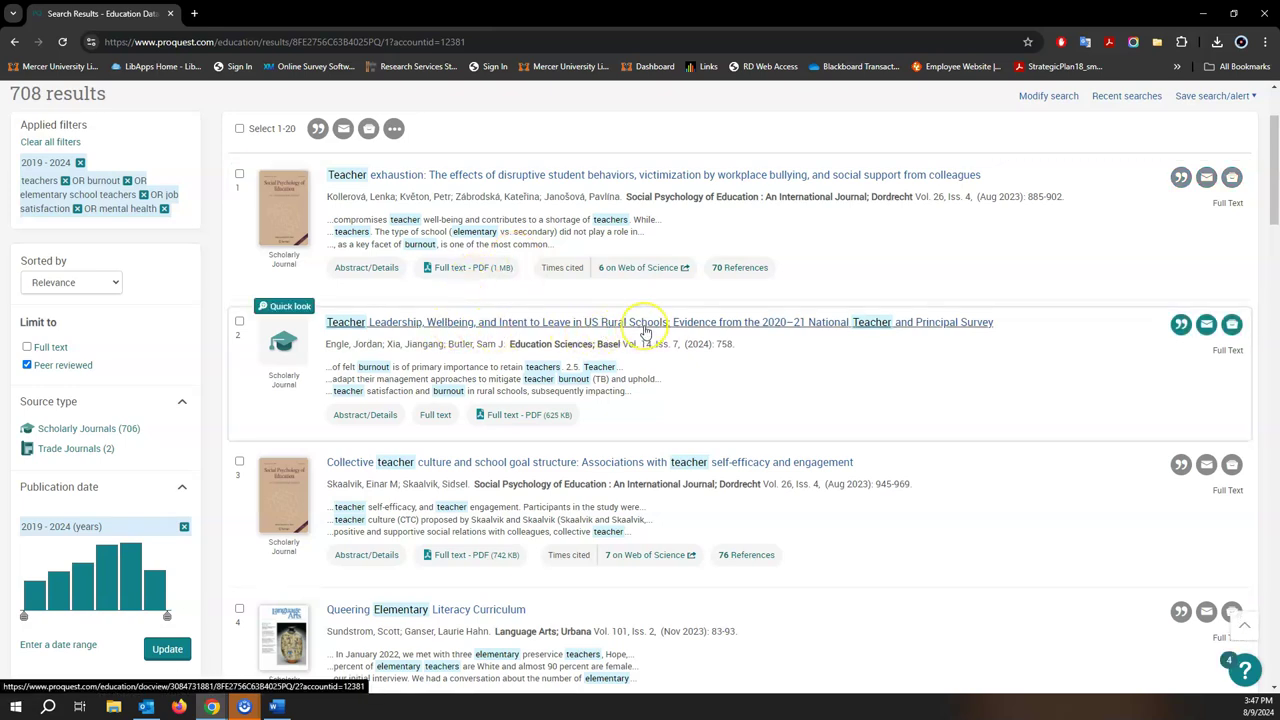
scroll(643, 331, down, 1)
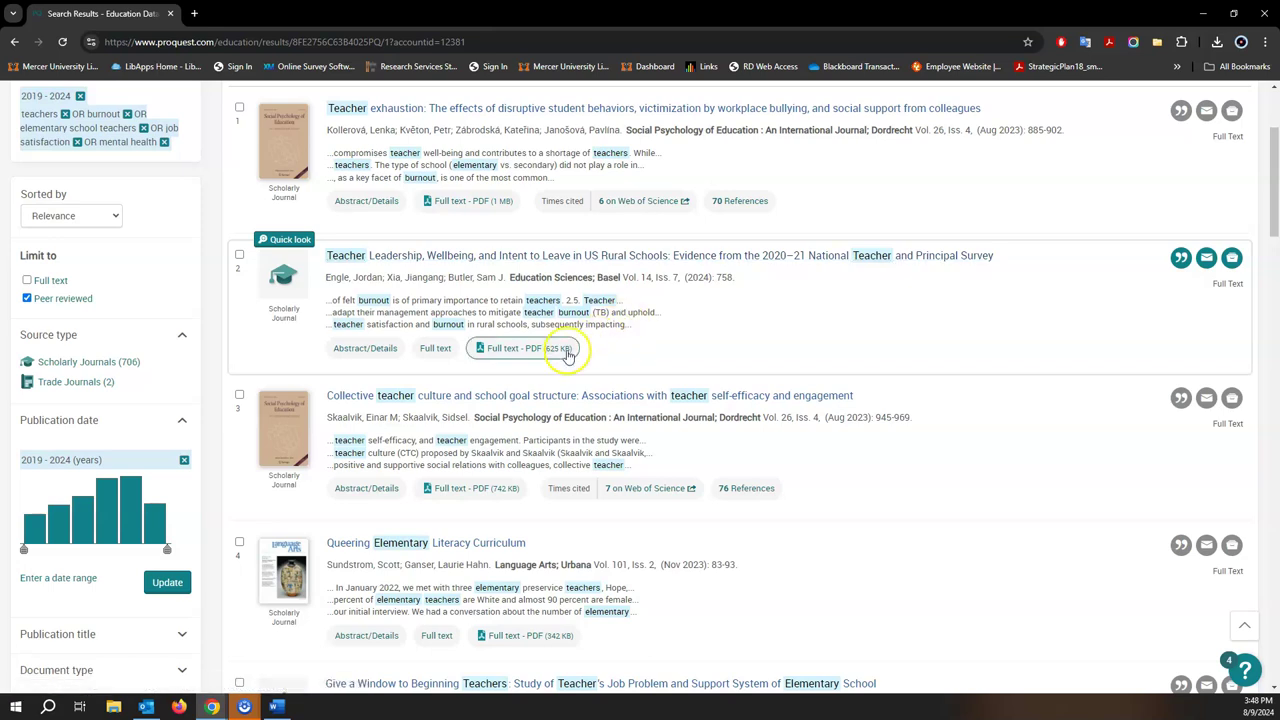
scroll(575, 350, down, 6)
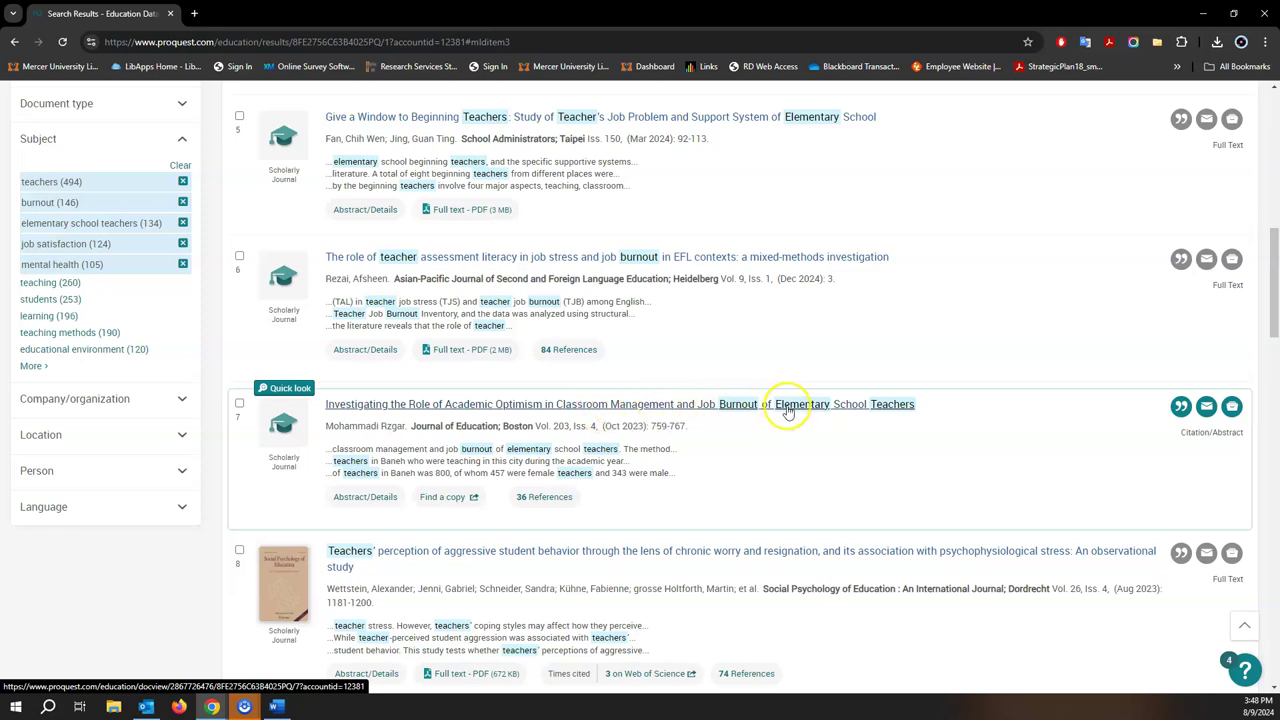
click(473, 405)
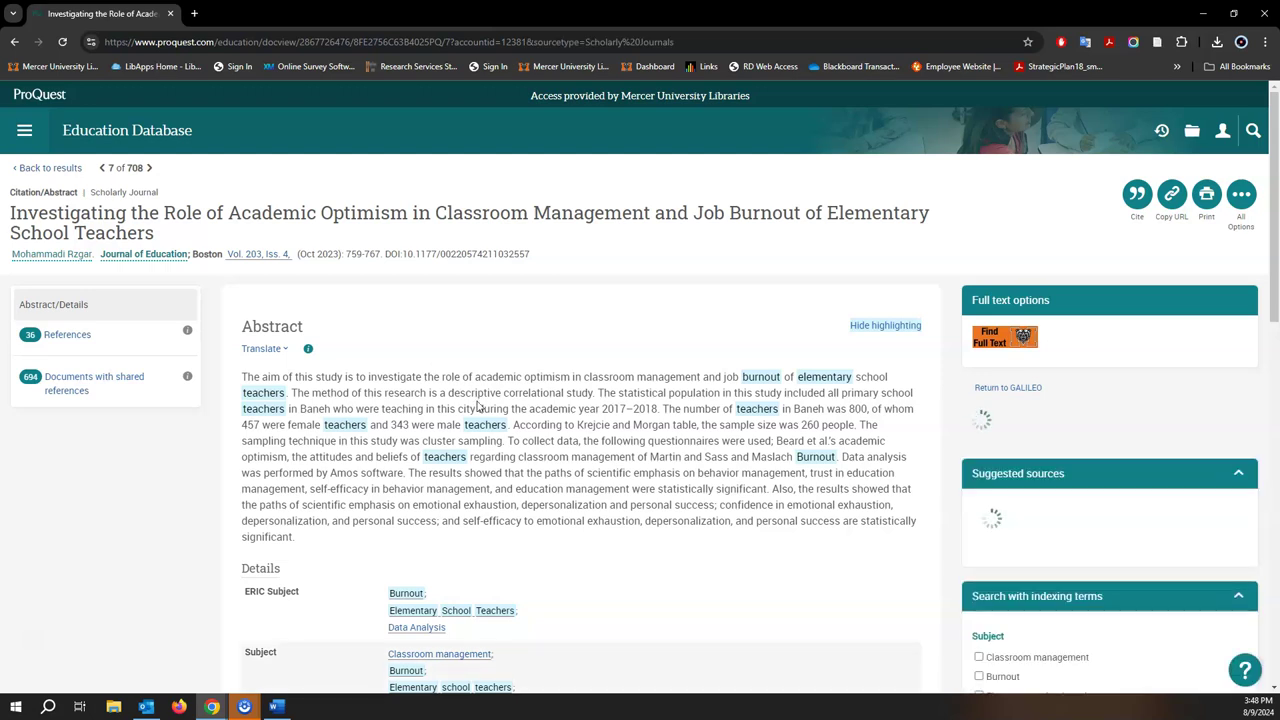